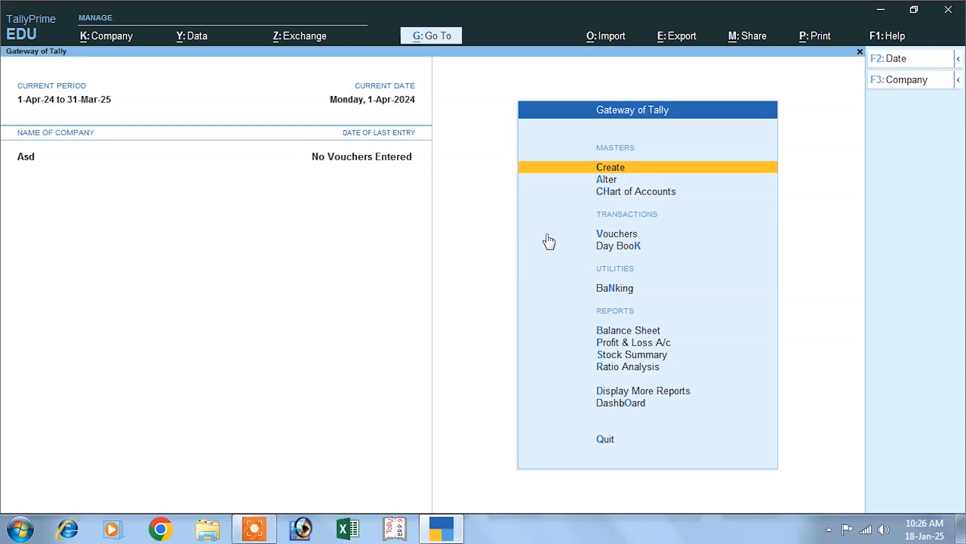
Step: Start a new ledger named Sales and place it under the Sales Accounts group
click(619, 170)
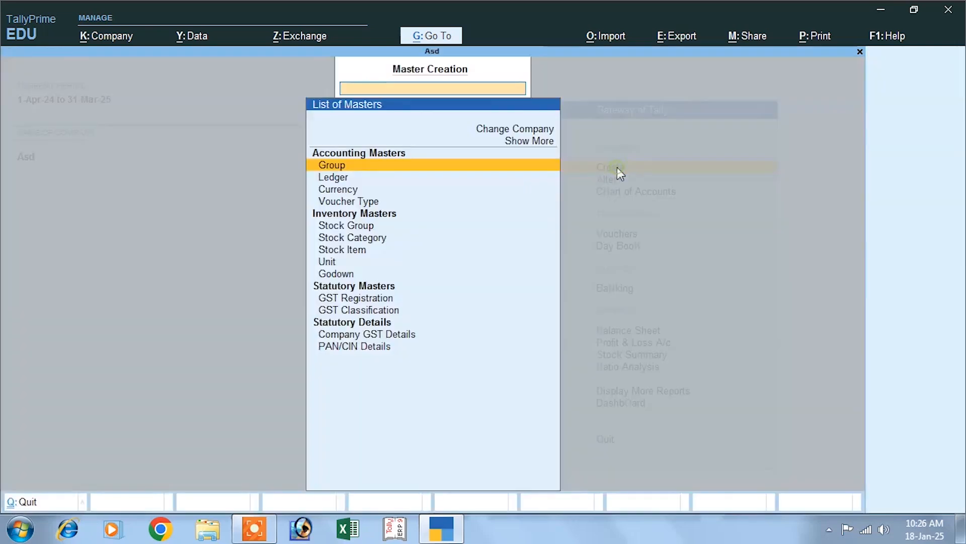
click(343, 177)
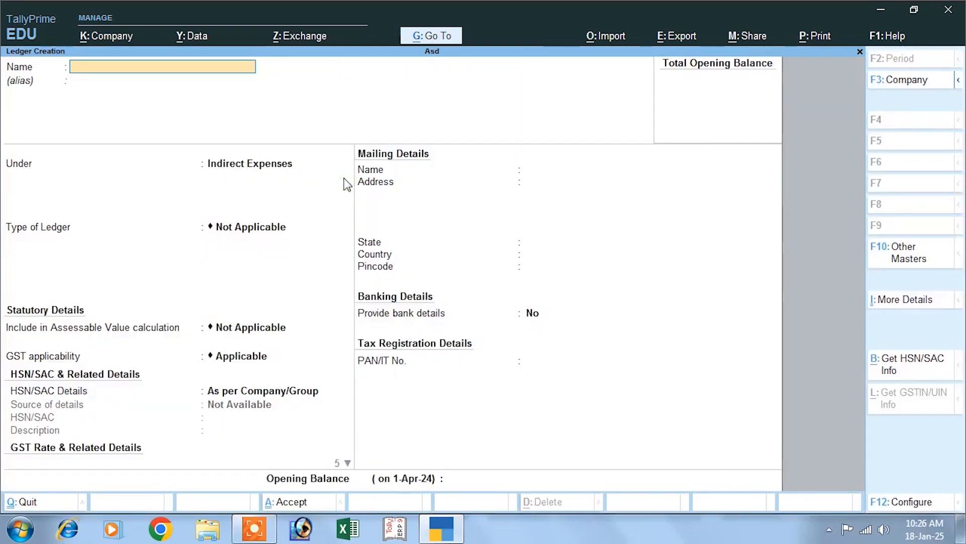
text(Sales)
key(Return)
key(Return)
text(Sa)
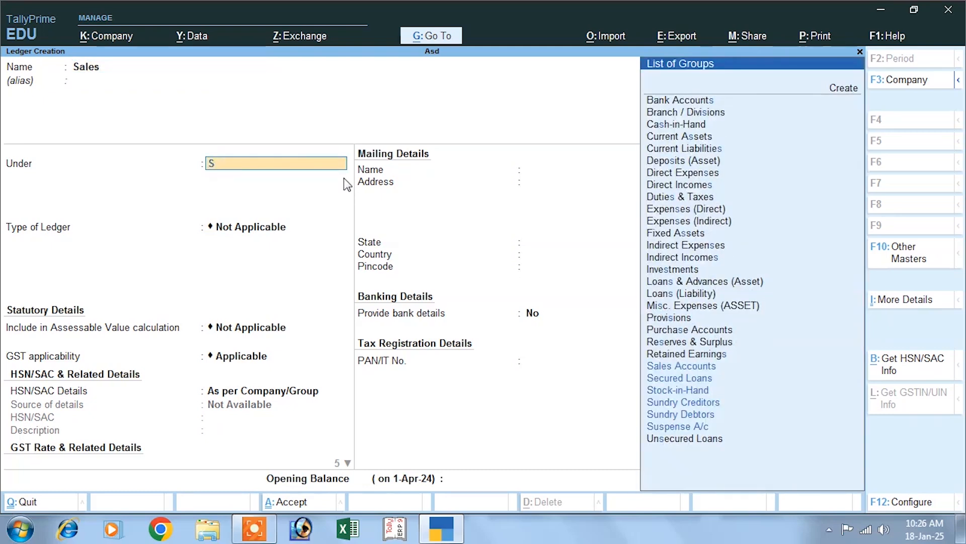
key(Return)
Step: Keep GST applicable for the Sales ledger, set its type of supply to Goods and save it
key(Return)
key(Return)
key(Return)
key(Return)
key(Return)
key(Up)
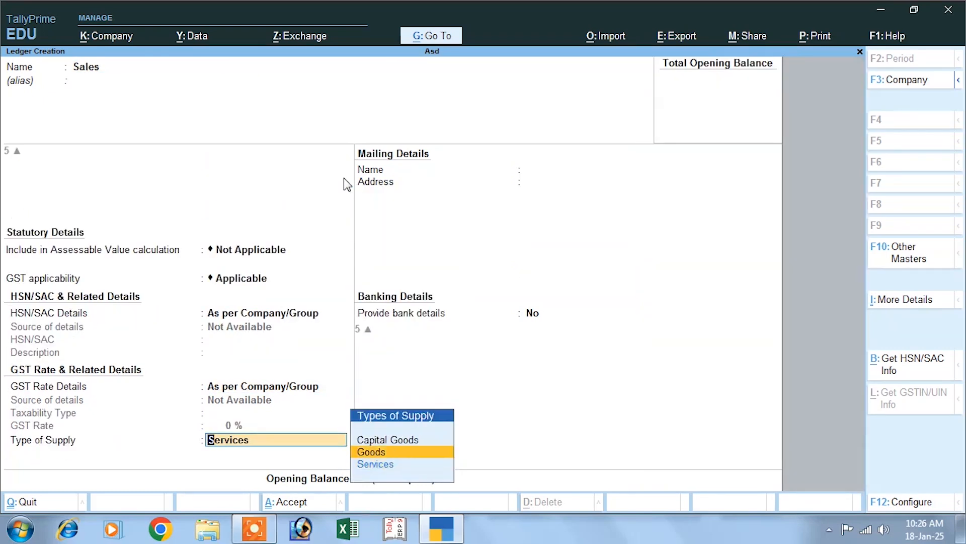
key(Return)
key(Return)
key(Return)
Step: Name the next ledger Purchase and place it under the Purchase Accounts group
text(Pur)
key(BackSpace)
text(rchase)
key(Return)
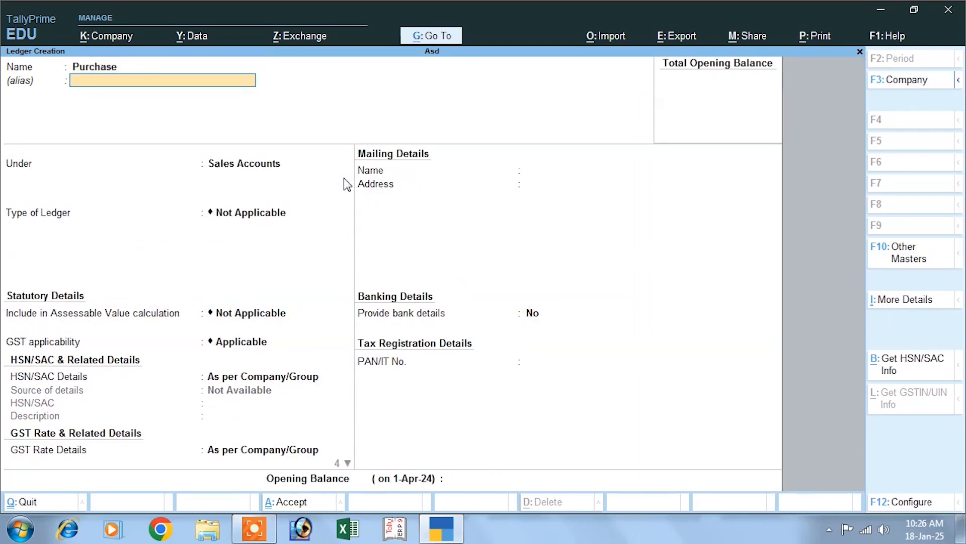
key(Return)
text(P)
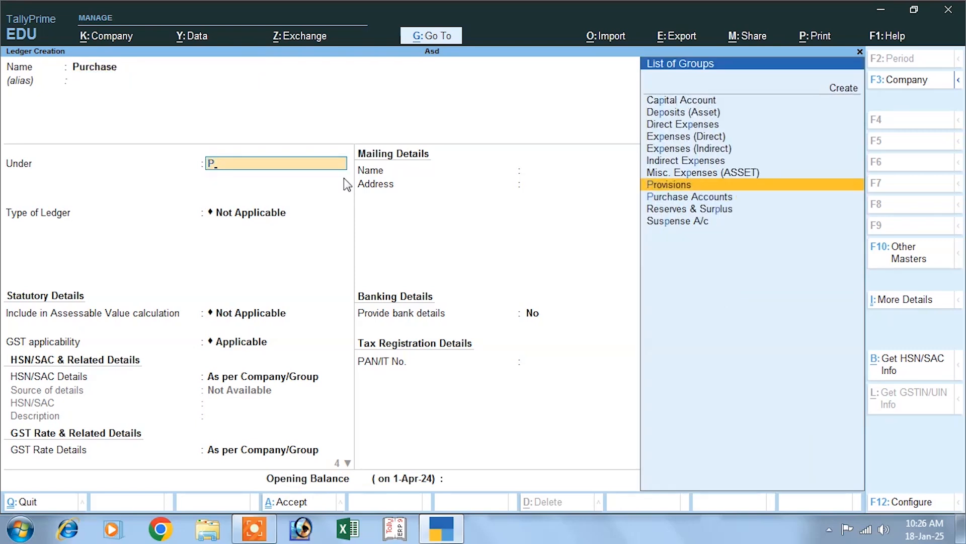
key(Down)
key(Return)
Step: Keep GST applicable for the Purchase ledger, set its type of supply to Goods and save it
key(Return)
key(Return)
key(Return)
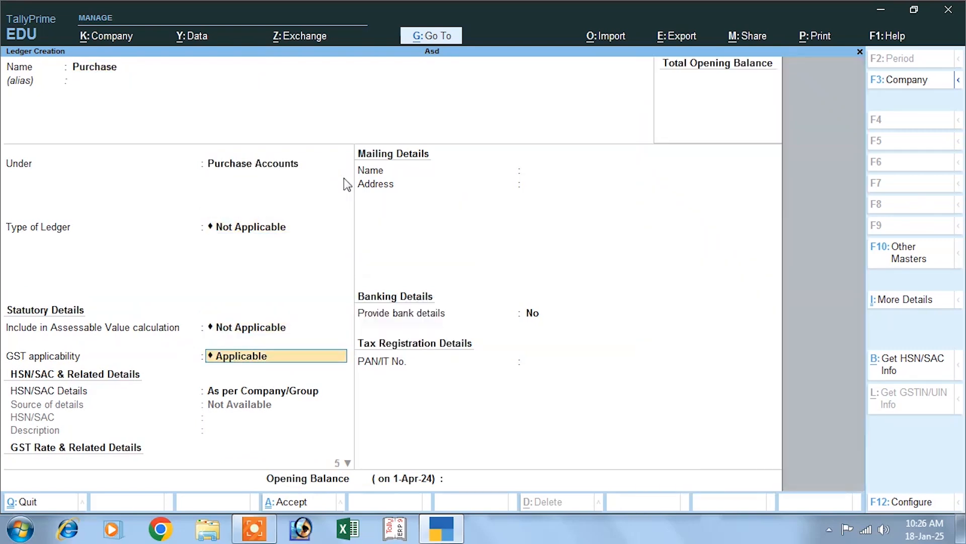
key(Return)
key(Up)
key(Return)
key(Return)
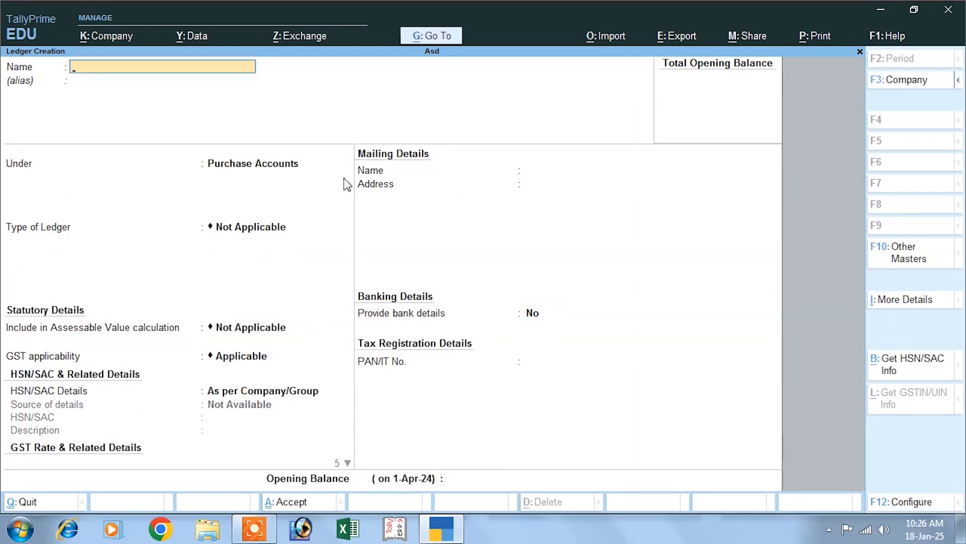
Step: Name the next ledger Round Off and place it under the Indirect Expenses group
text(Round Off)
key(Return)
key(Return)
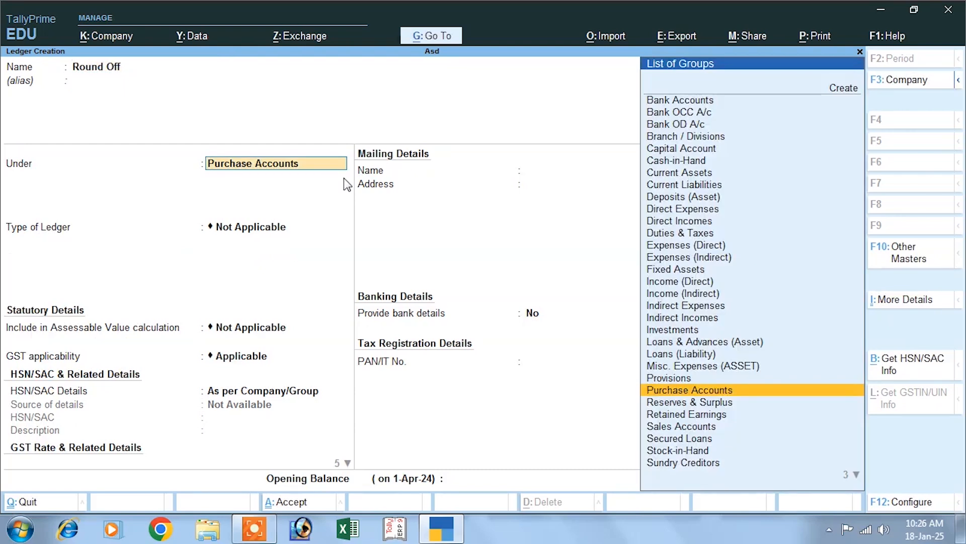
text(I)
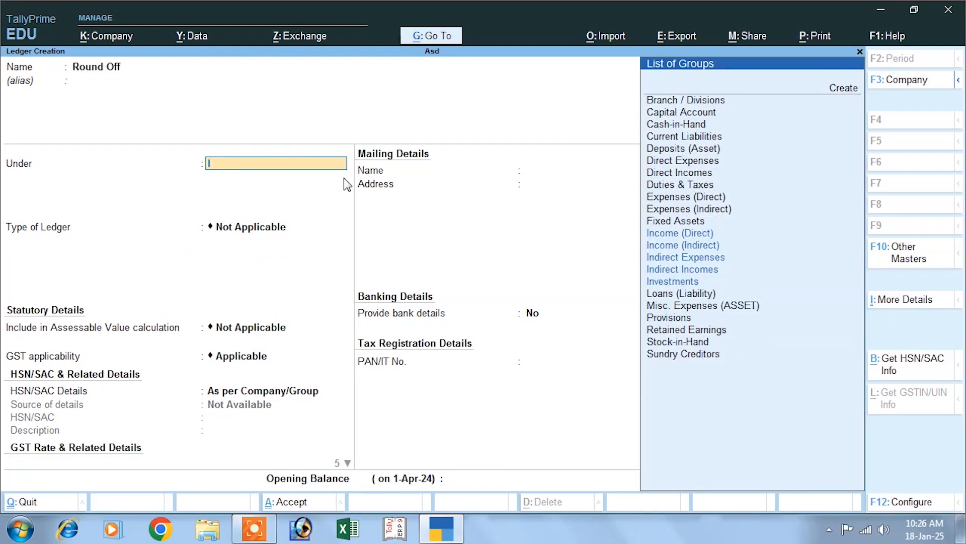
key(Down)
key(Down)
key(Return)
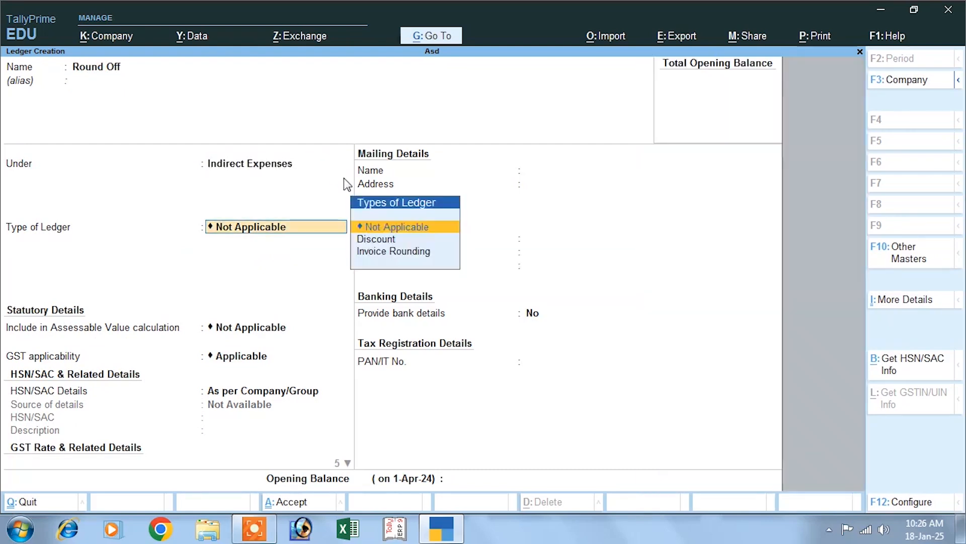
Step: Set the Round Off ledger type to Invoice Rounding with Normal Rounding and a limit of 1, save it and leave ledger creation
key(Down)
key(Down)
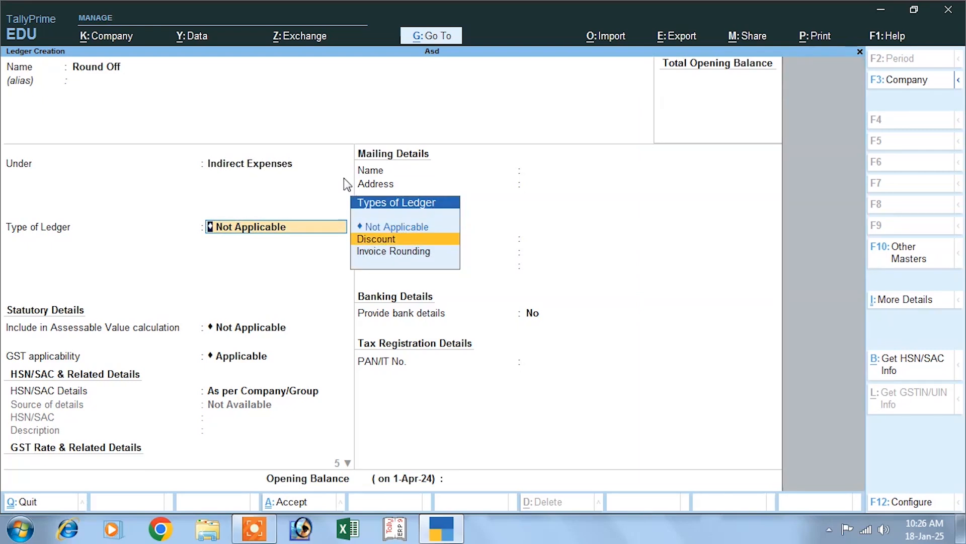
key(Return)
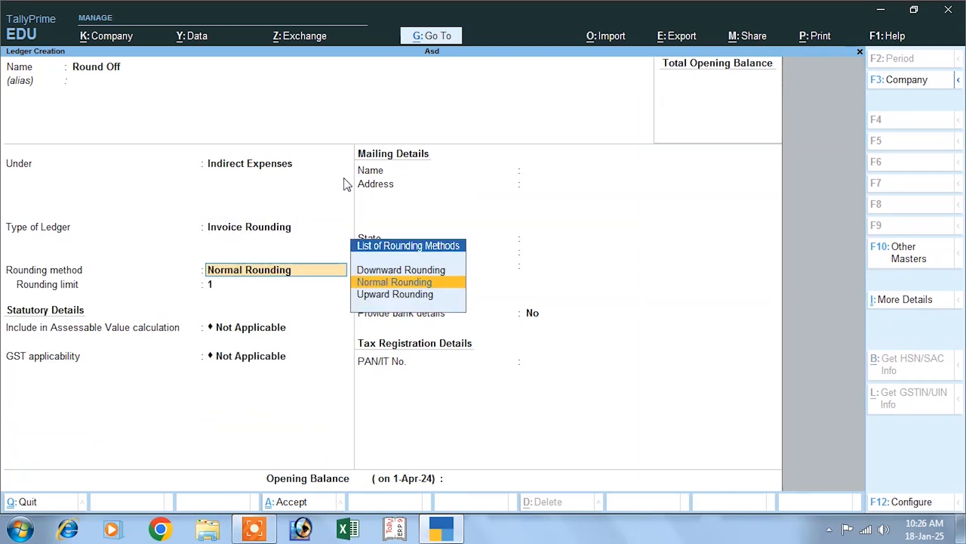
key(Return)
text(1)
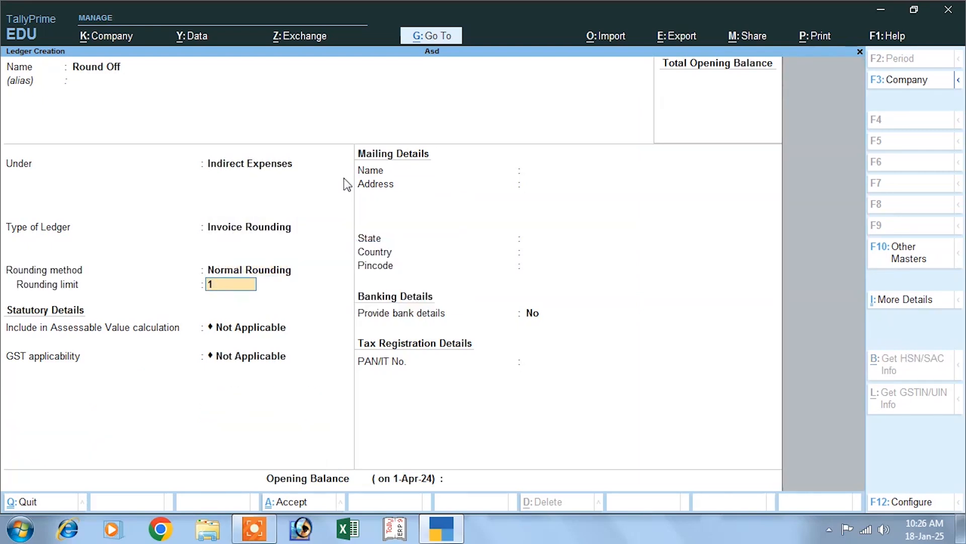
key(Return)
key(Return)
key(Return)
key(Return)
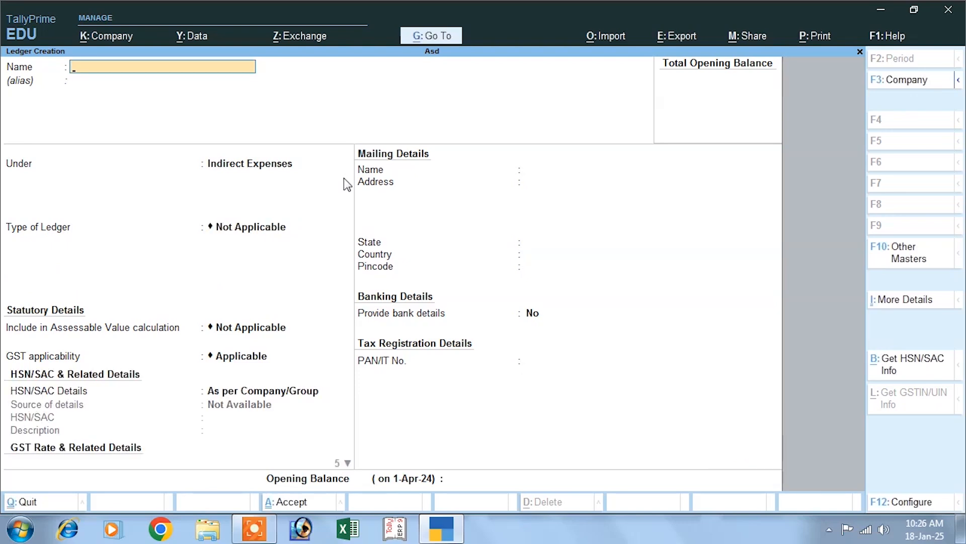
key(Escape)
key(Escape)
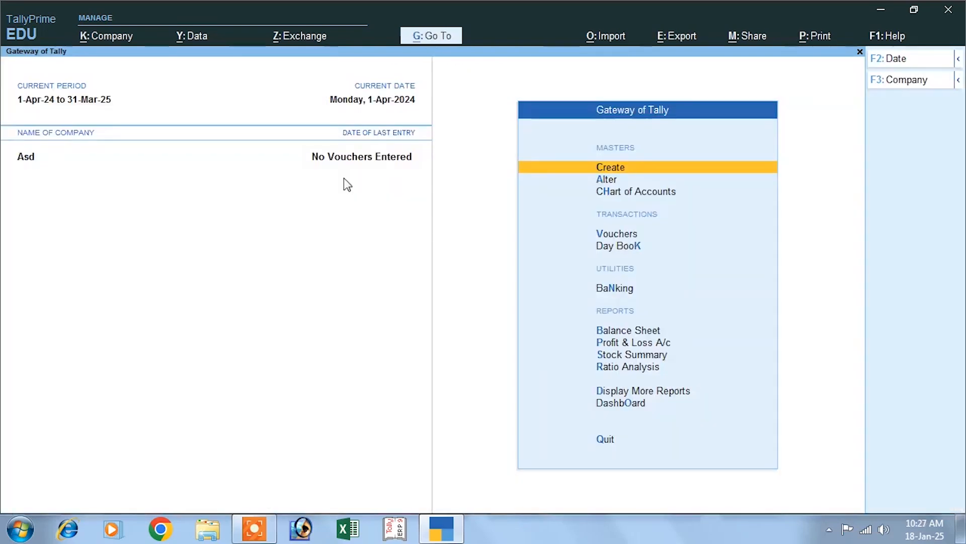
Step: Create a simple unit with symbol pcs, formal name Pieces, UQC PCS-PIECES and 0 decimal places
click(606, 170)
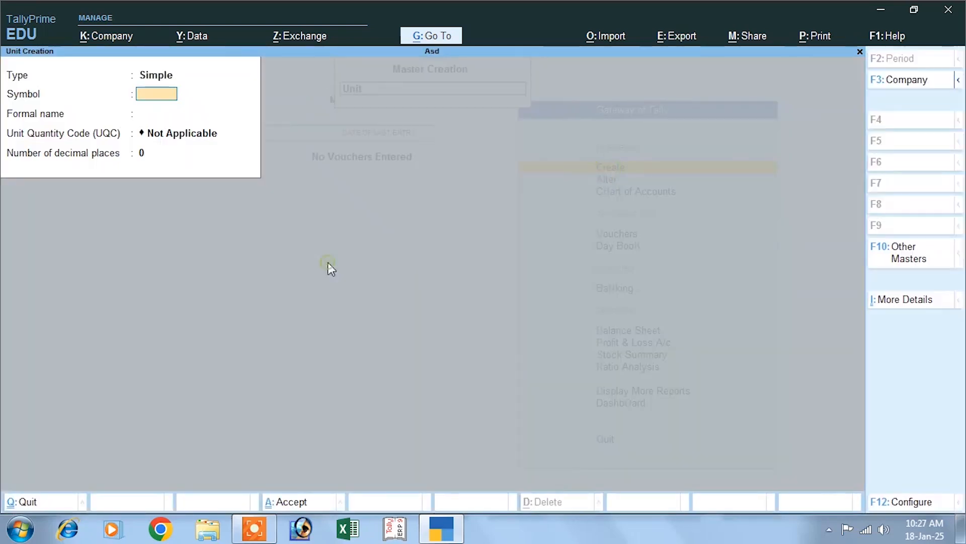
click(328, 262)
text(pcs)
key(Return)
text(Pieces)
key(Return)
text(pcs)
key(Return)
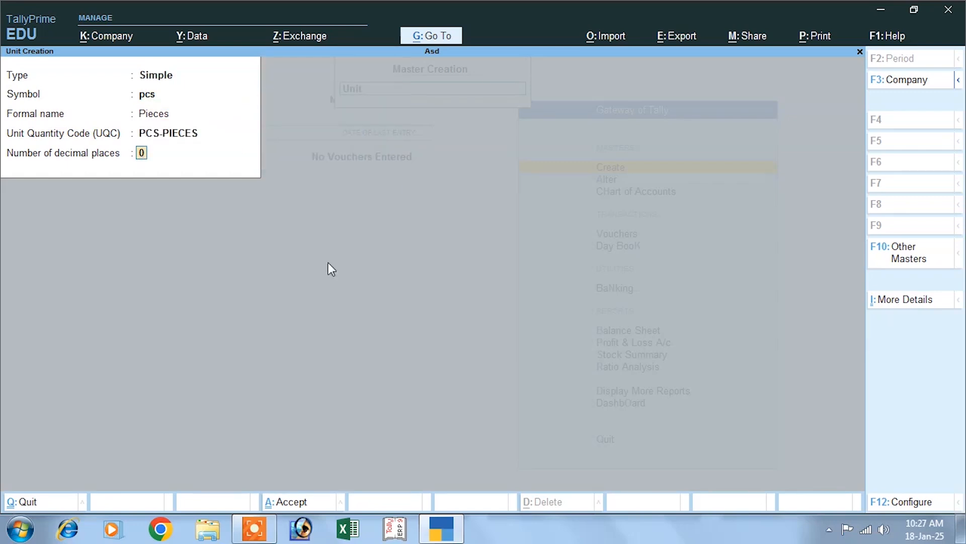
key(Return)
key(Return)
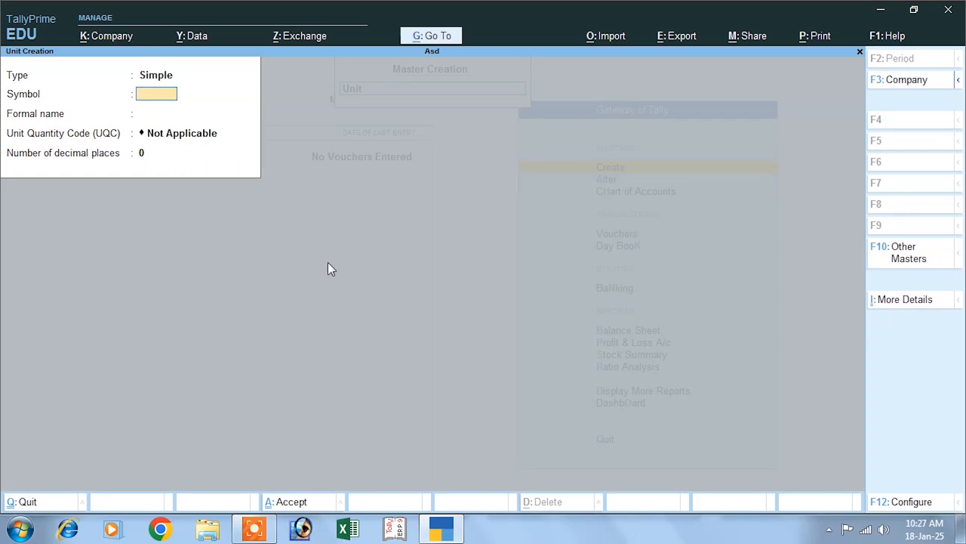
key(Escape)
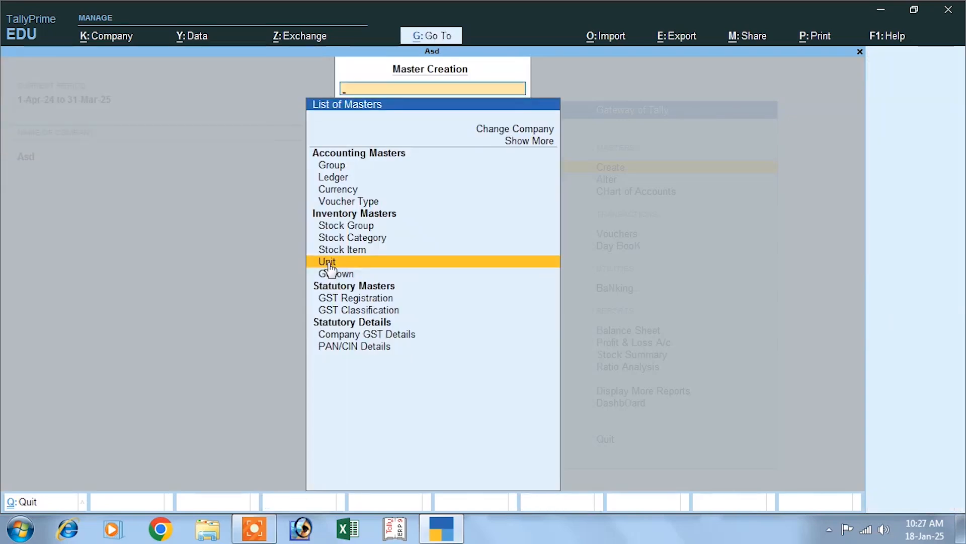
Step: Start a new stock item named Lux under Primary, using pcs as its unit
key(Up)
key(Return)
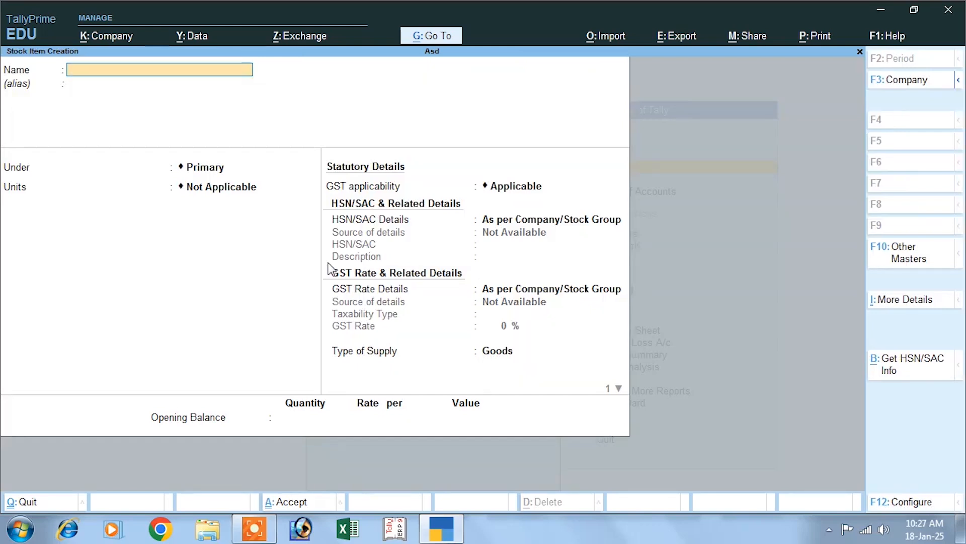
text(Lux)
key(Return)
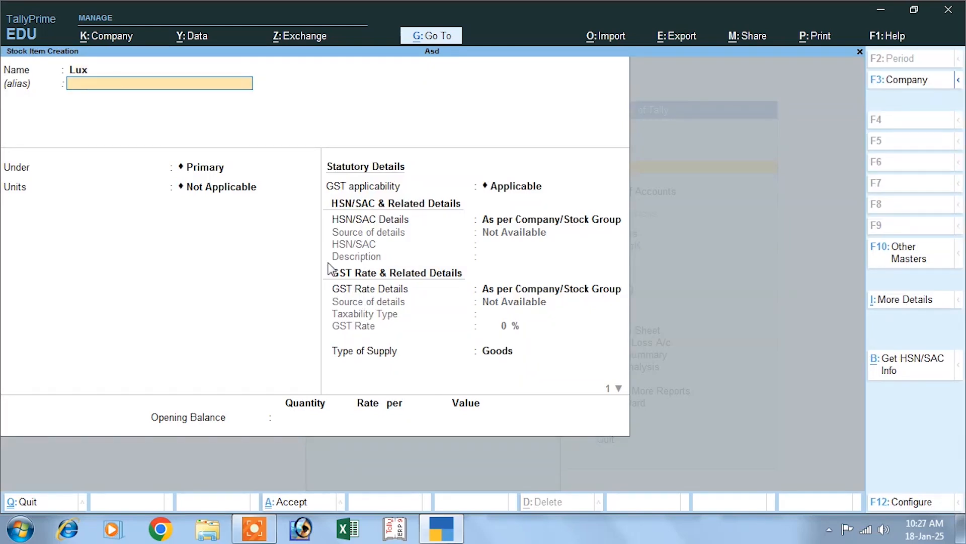
key(Return)
key(Return)
key(Down)
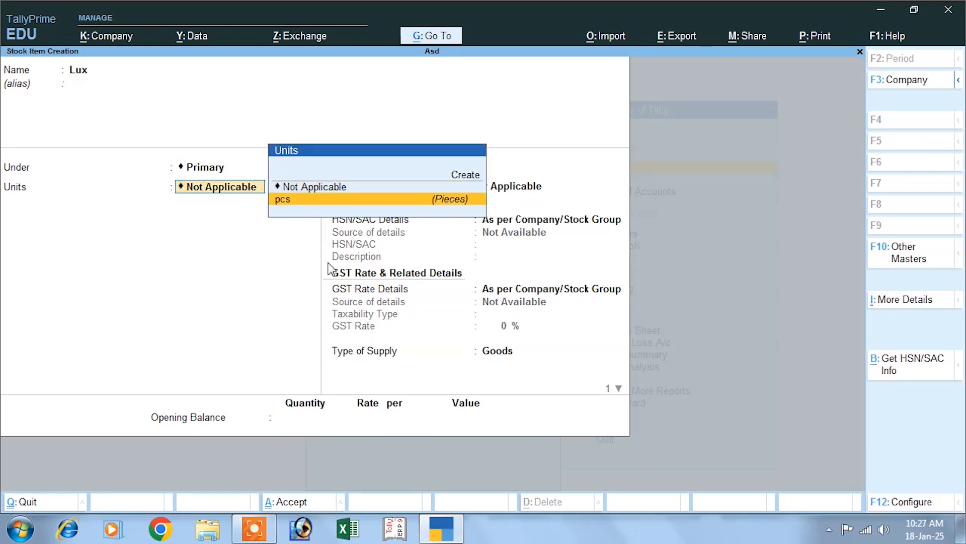
key(Return)
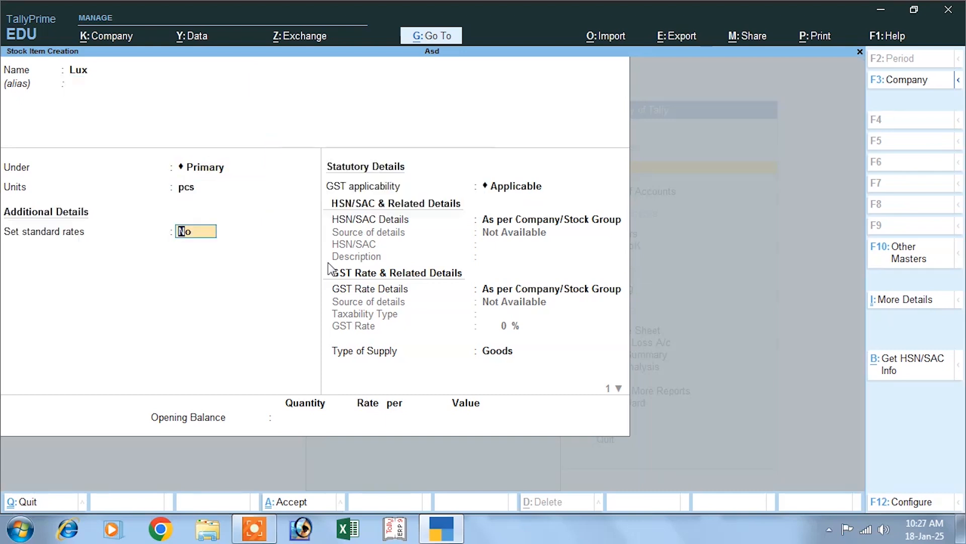
Step: Keep the default rate and GST settings with Goods as the supply type, save the Lux stock item and leave master creation
key(Return)
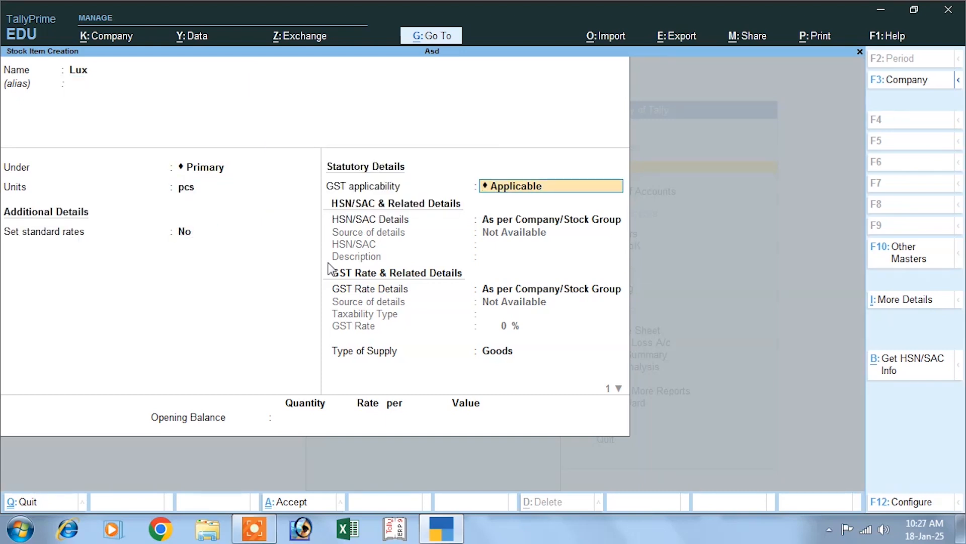
key(Return)
key(Return)
key(Return)
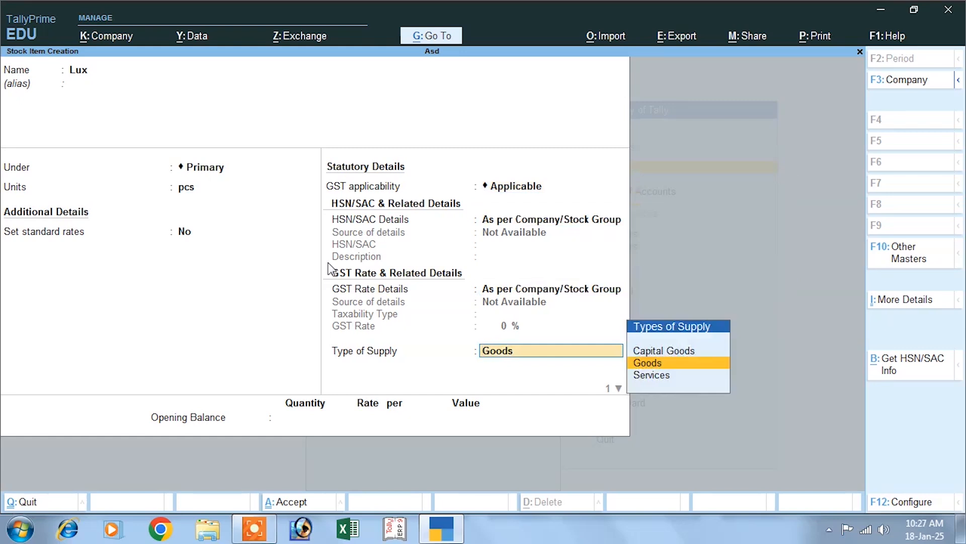
key(Return)
key(Return)
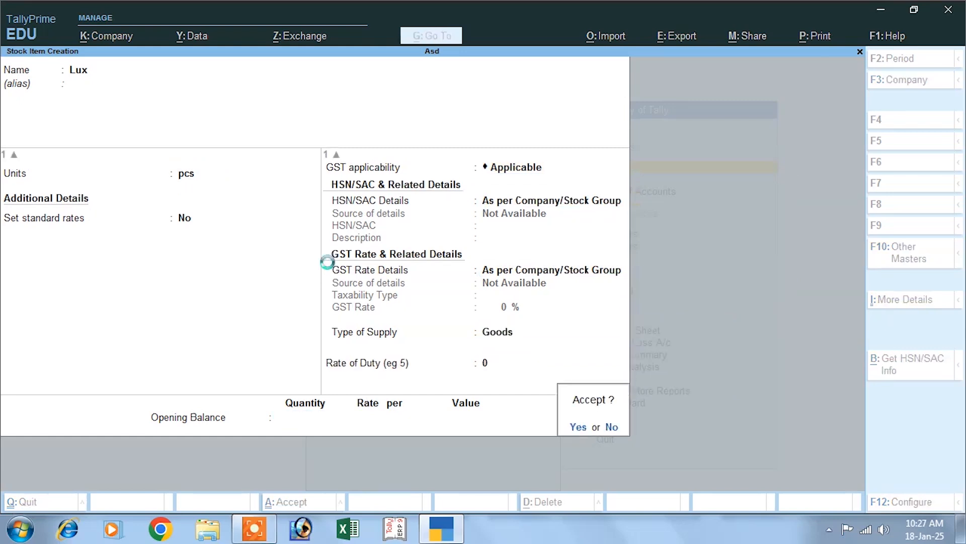
key(Return)
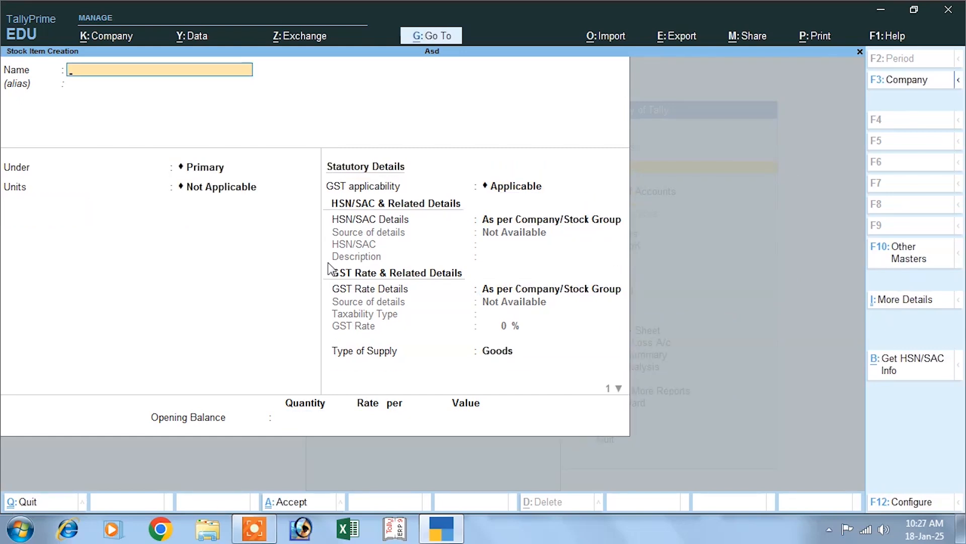
key(Escape)
key(Return)
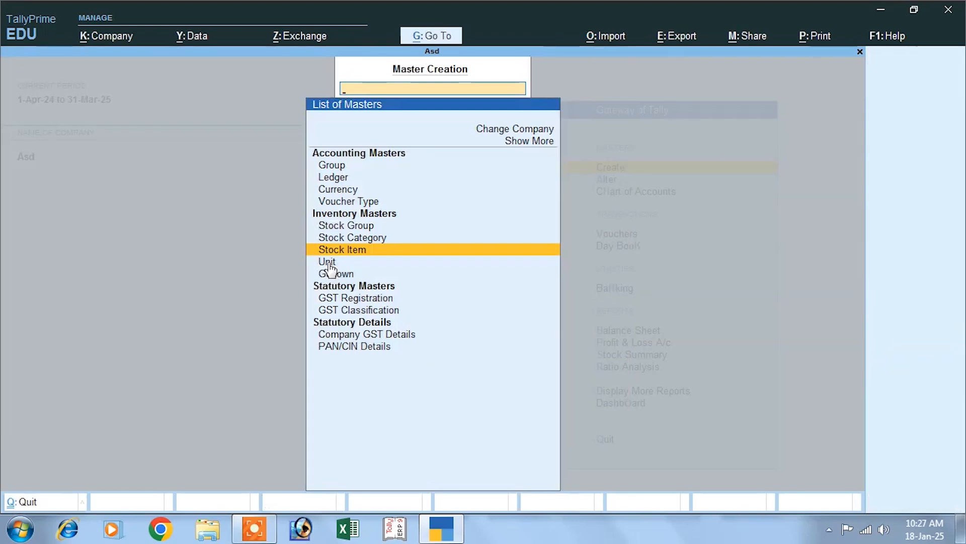
key(Escape)
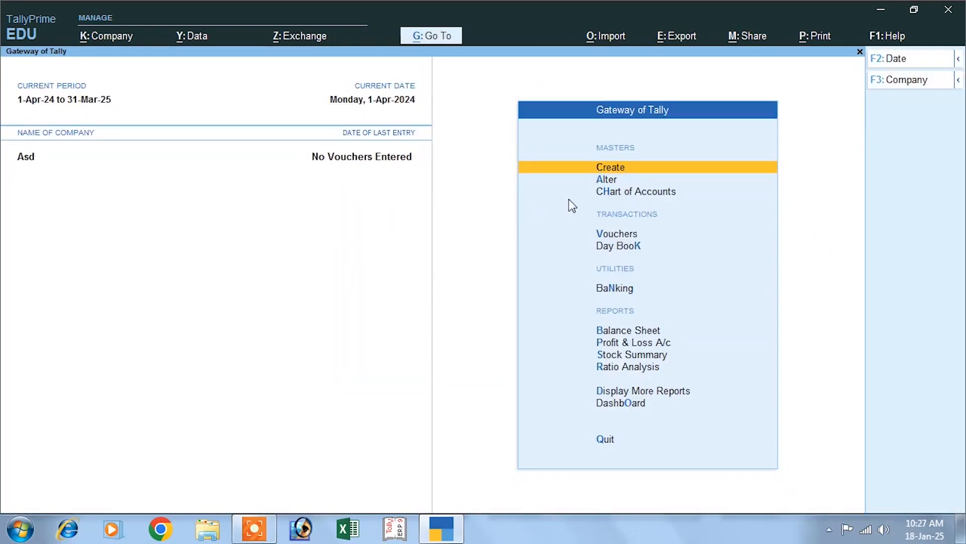
Step: Open the Purchase voucher type for alteration and add a class named Round Off
click(607, 180)
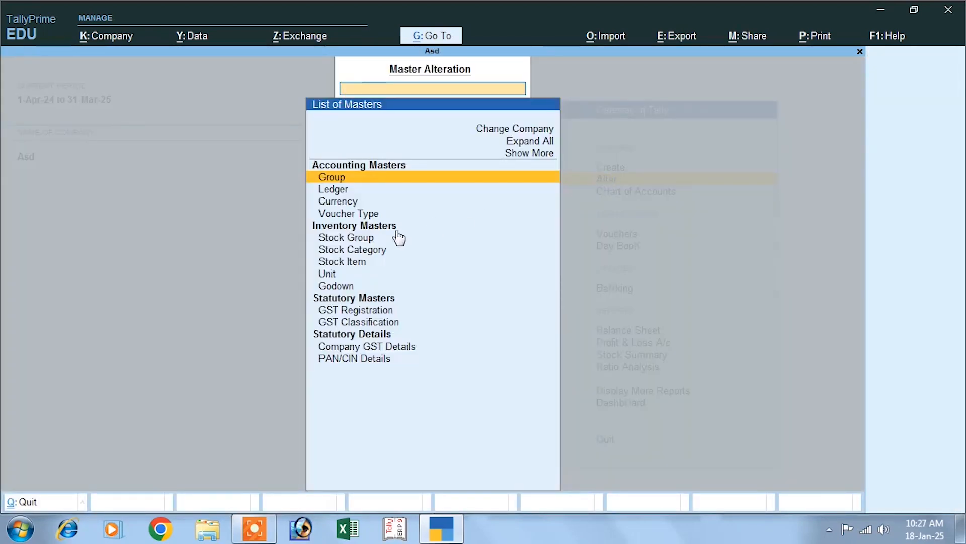
click(358, 216)
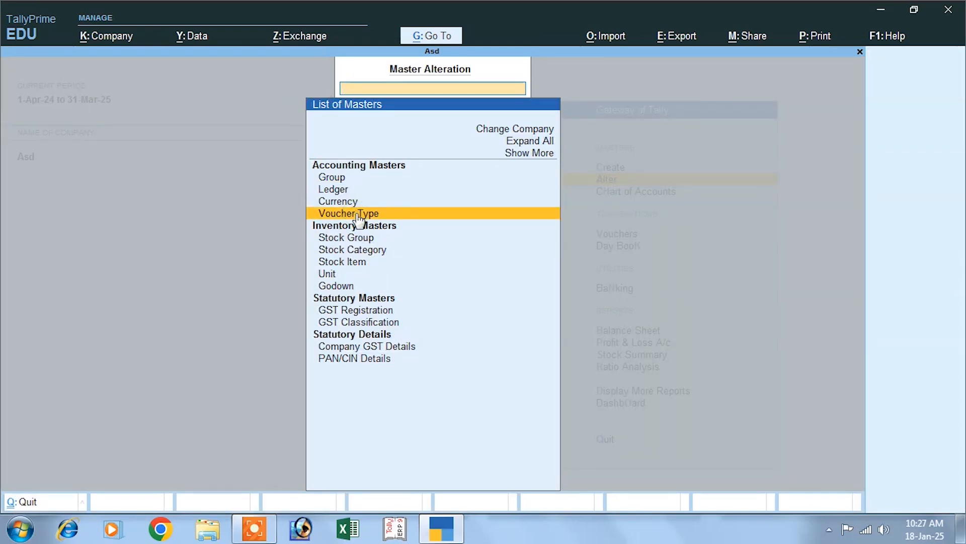
click(358, 216)
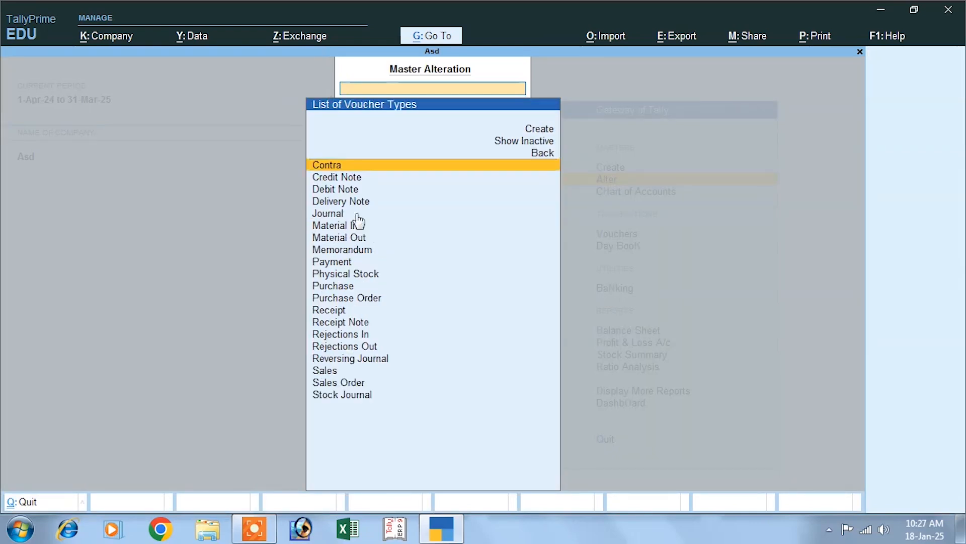
click(333, 286)
click(333, 286)
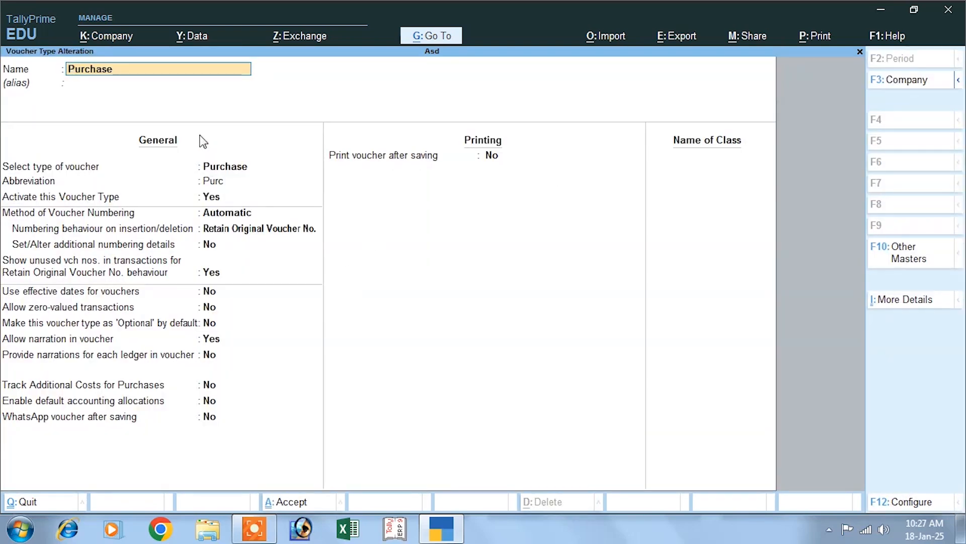
click(697, 159)
text(Round o)
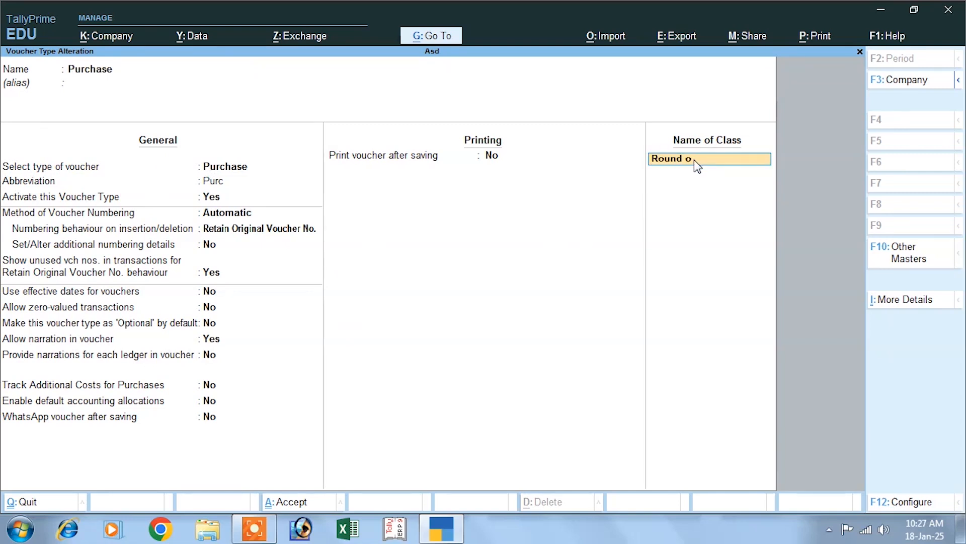
key(Return)
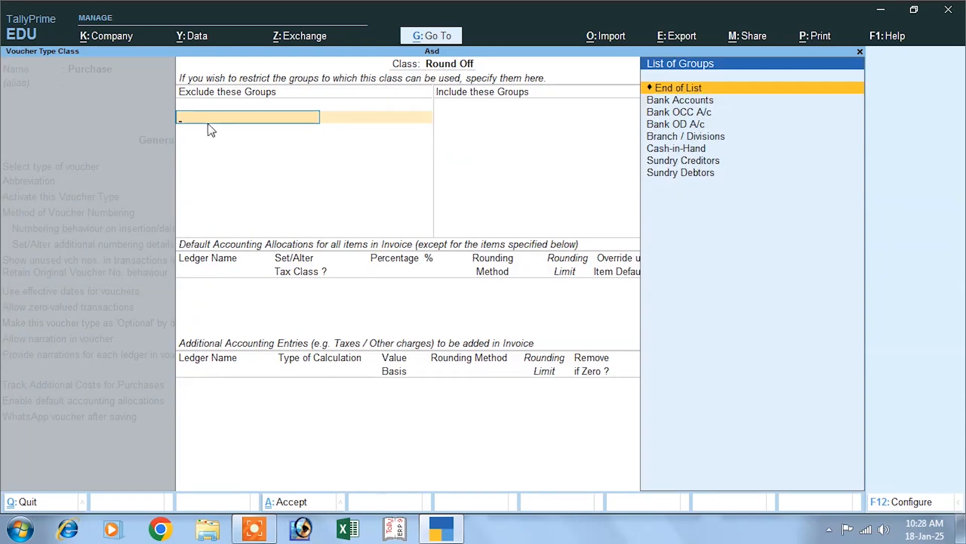
Step: Leave the Purchase class without group restrictions and allocate 100% of all items to the Purchase ledger, keeping the tax class and override at No
key(Return)
key(Return)
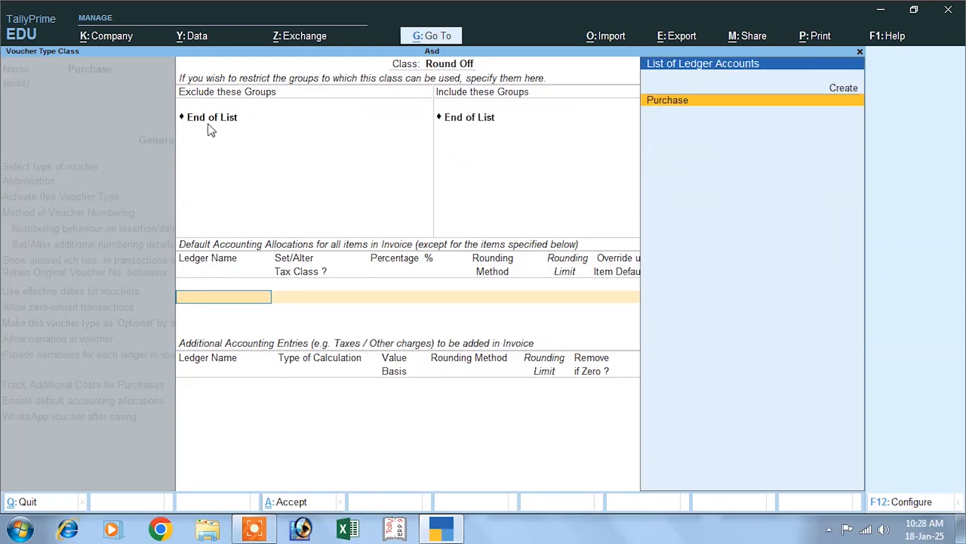
key(Return)
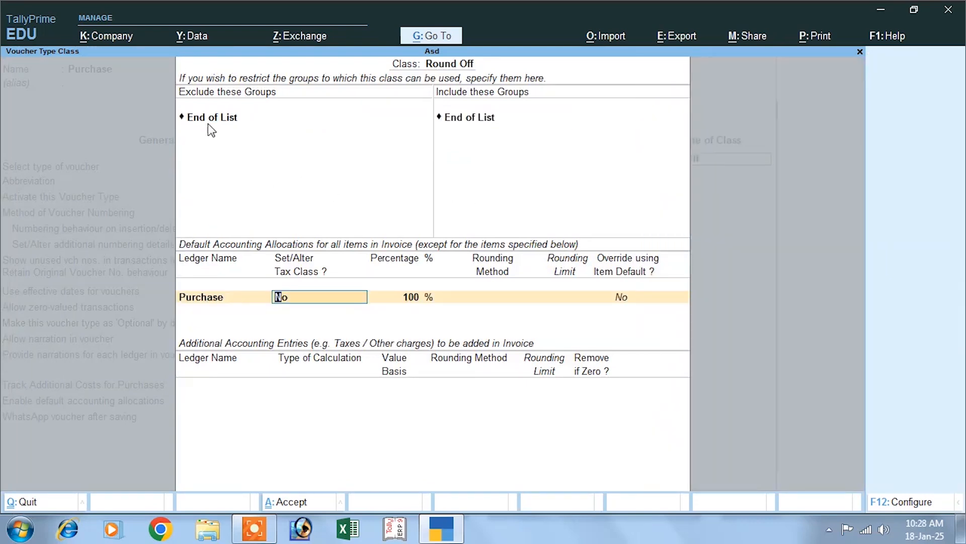
key(Return)
key(Return)
key(Return)
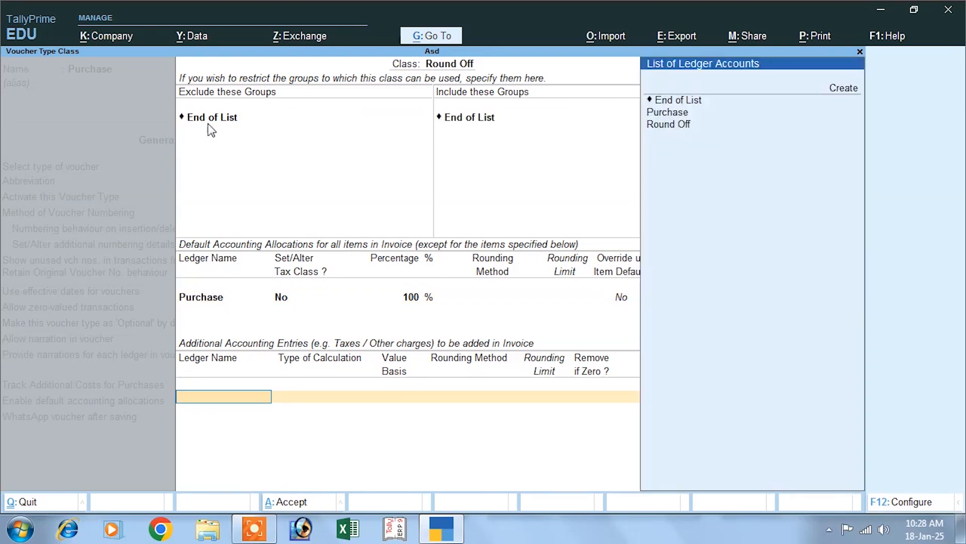
Step: Add the Round Off ledger as an additional accounting entry with As Total Amount Rounding and Normal Rounding
key(Down)
key(Down)
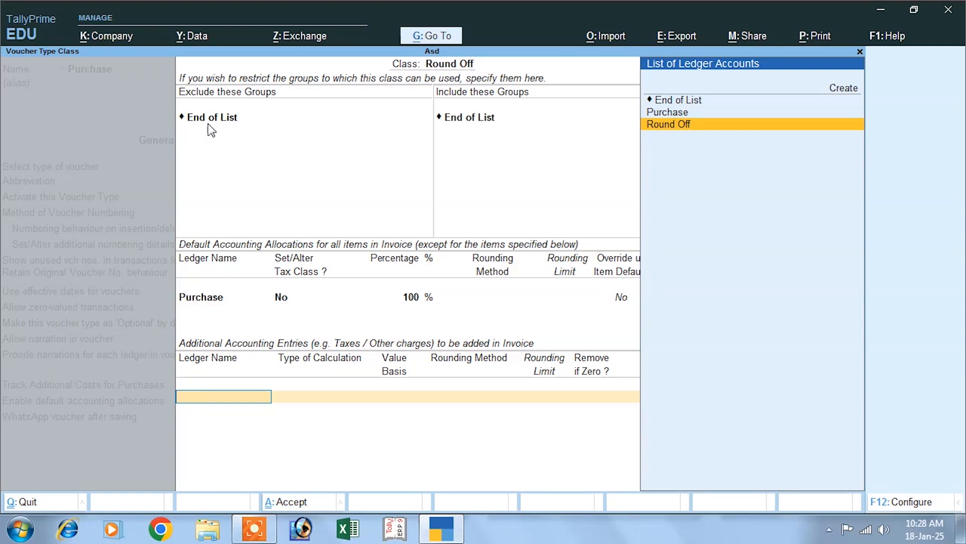
key(Return)
key(Down)
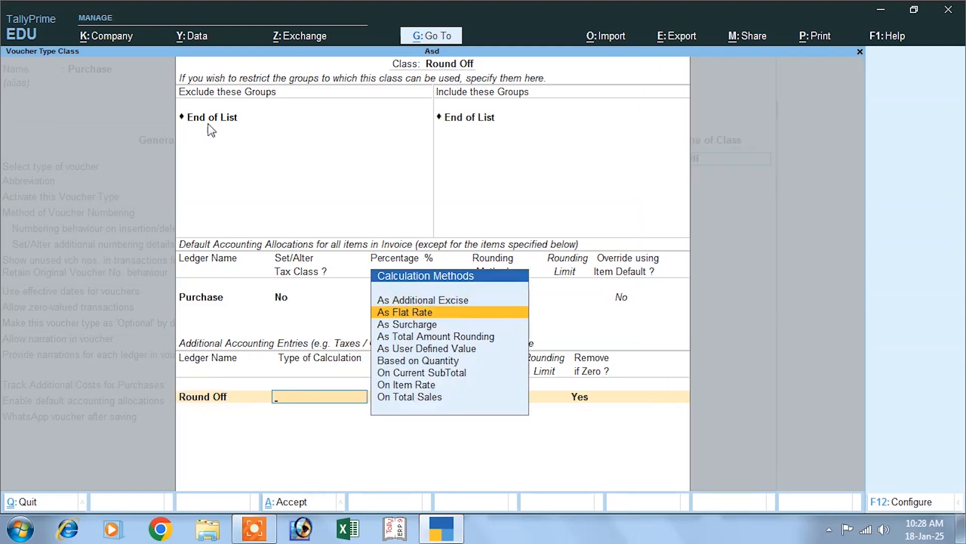
key(Down)
key(Down)
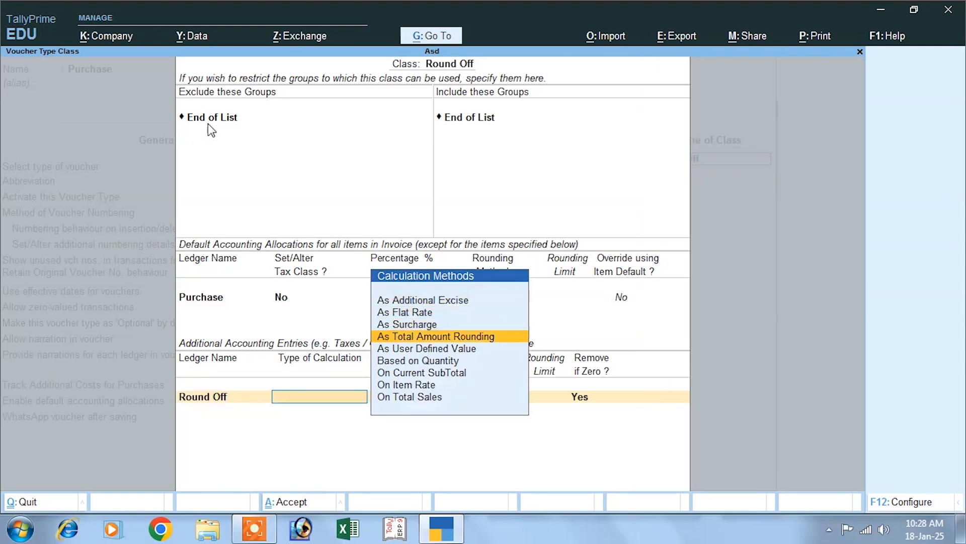
key(Return)
key(Down)
key(Down)
key(Return)
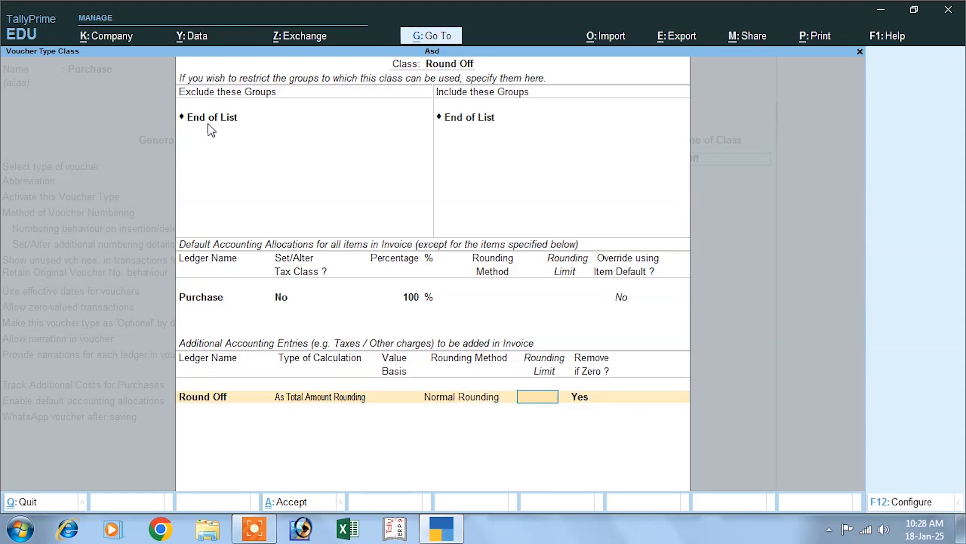
Step: Keep Remove if Zero at Yes for the Round Off entry, close the class and save the Purchase voucher type
key(Return)
key(Return)
key(Return)
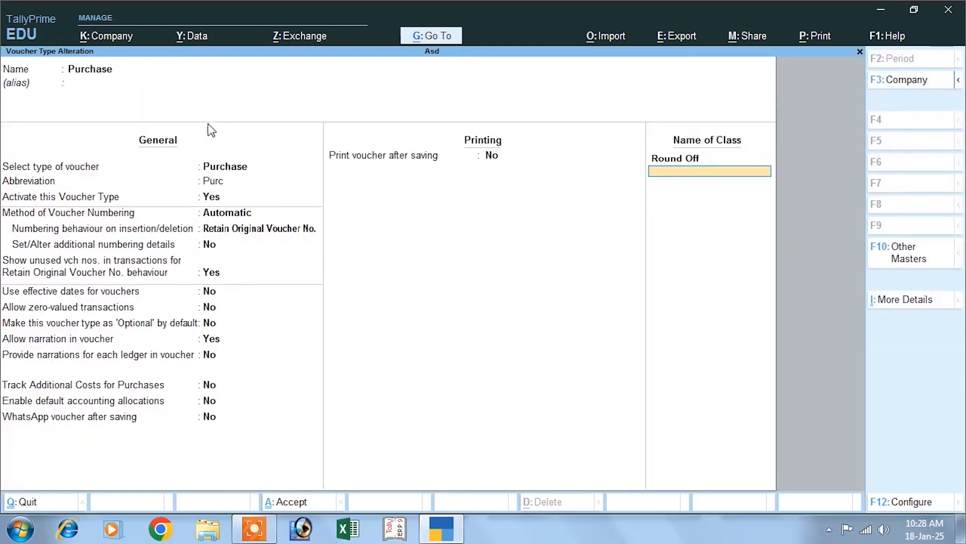
key(Return)
key(Return)
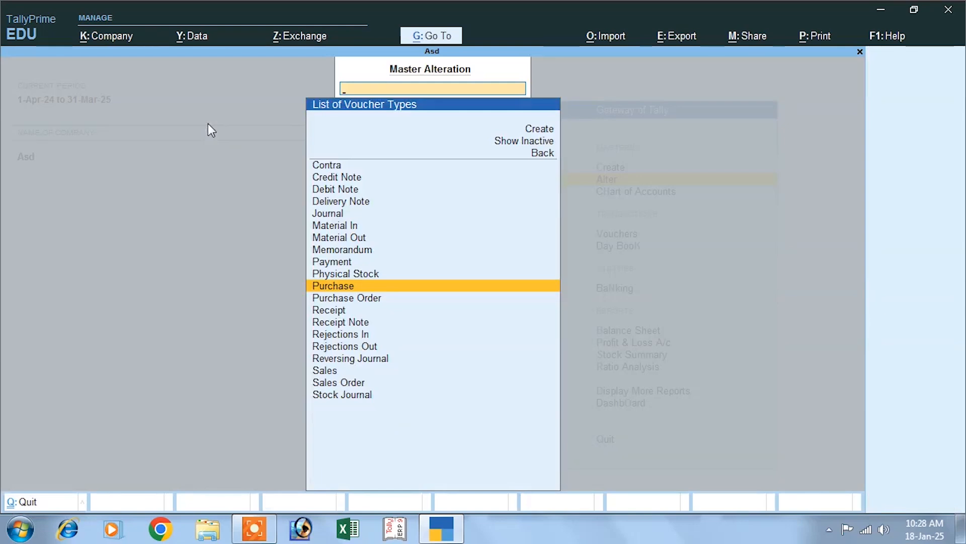
Step: Open the Sales voucher type for alteration and add a class named Round Off
click(327, 375)
click(328, 373)
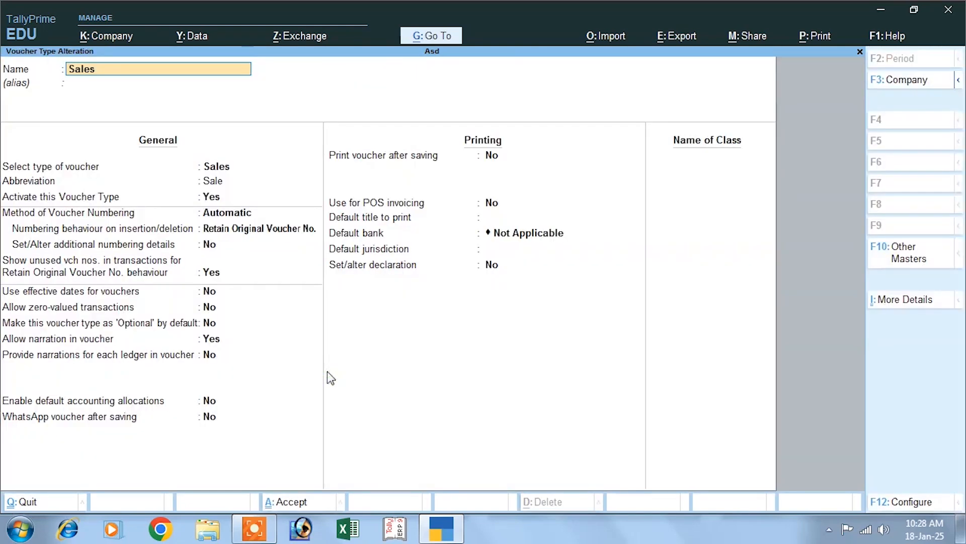
click(687, 160)
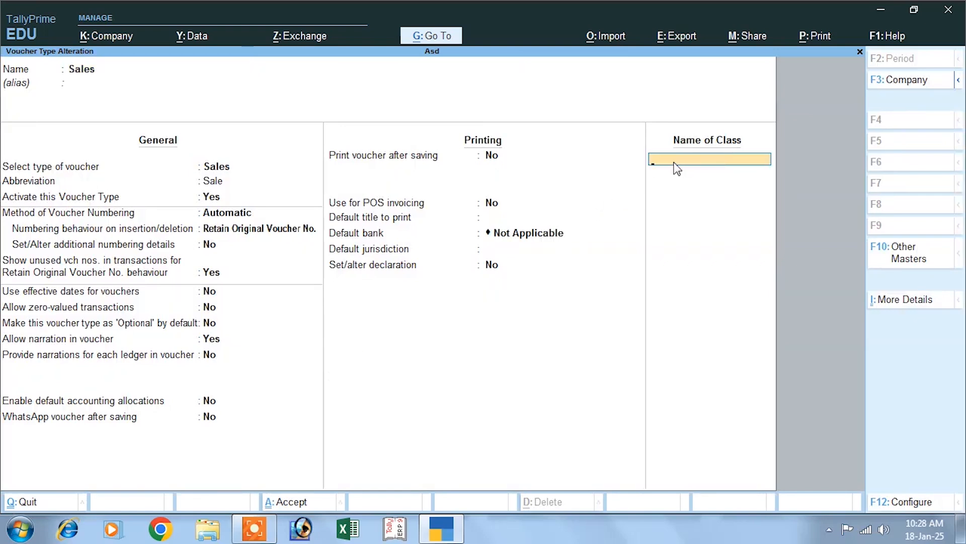
text(Round off)
key(Return)
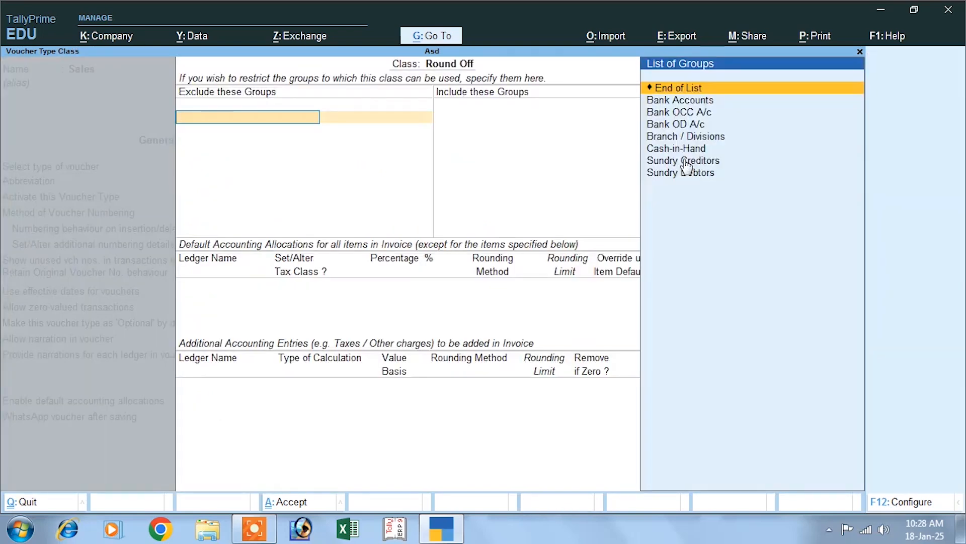
Step: Leave the Sales class without group restrictions and allocate 100% of all items to the Sales ledger, keeping the tax class and override at No
key(Return)
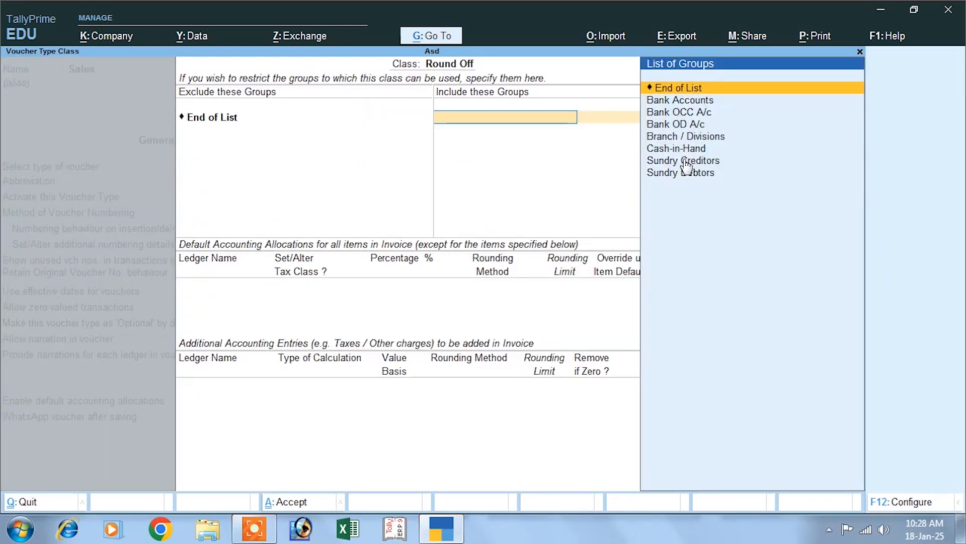
key(Return)
key(Return)
key(Return)
key(Return)
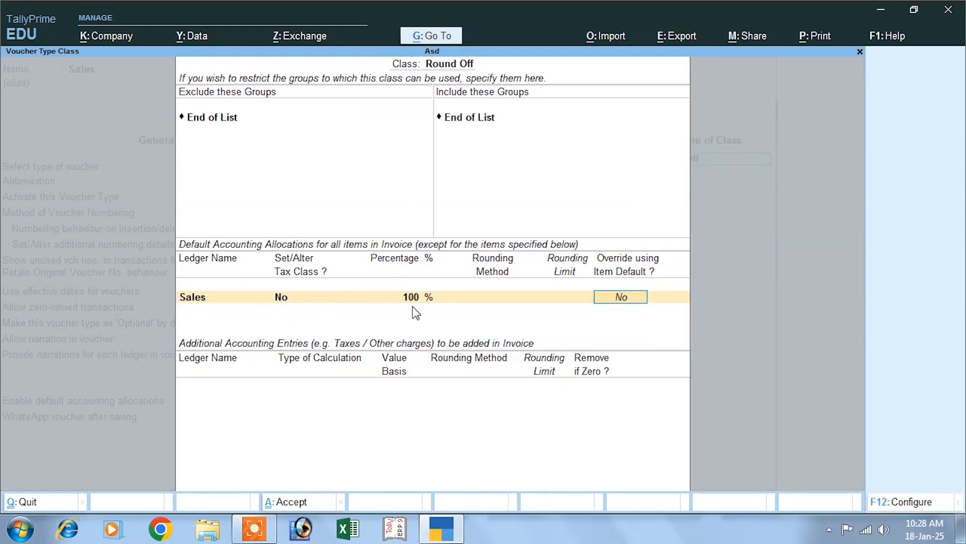
key(Return)
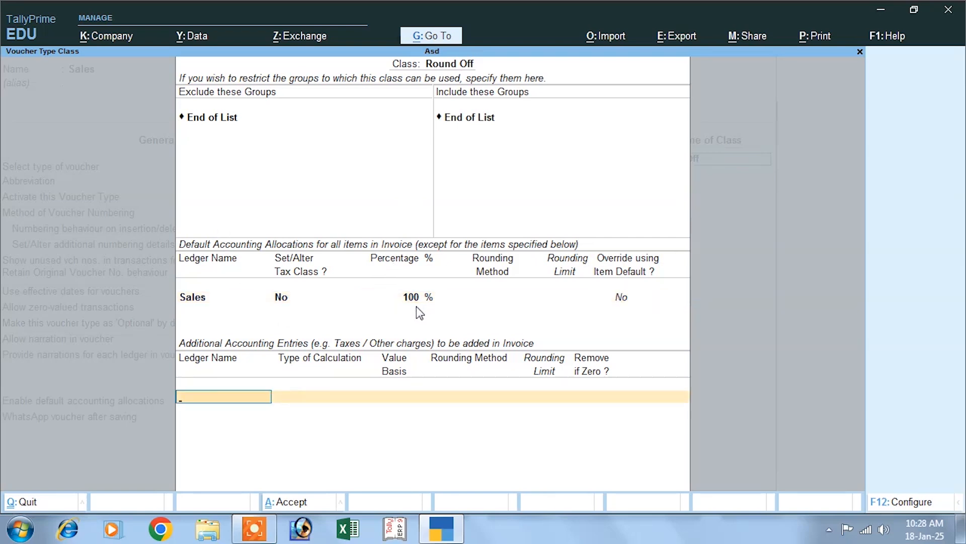
Step: Add the Round Off ledger to the Sales class with As Total Amount Rounding, Normal Rounding and a rounding limit of 1
key(Down)
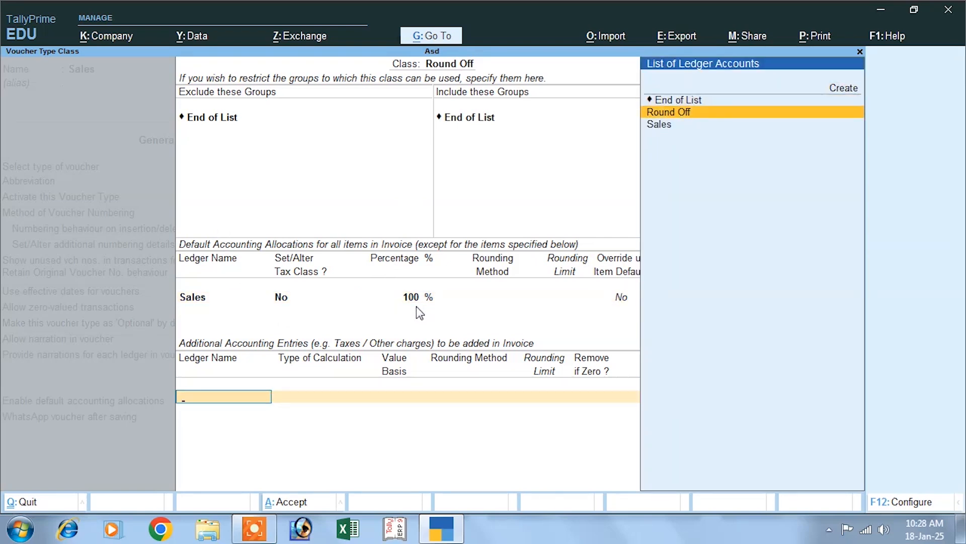
key(Return)
key(Down)
key(Down)
key(Down)
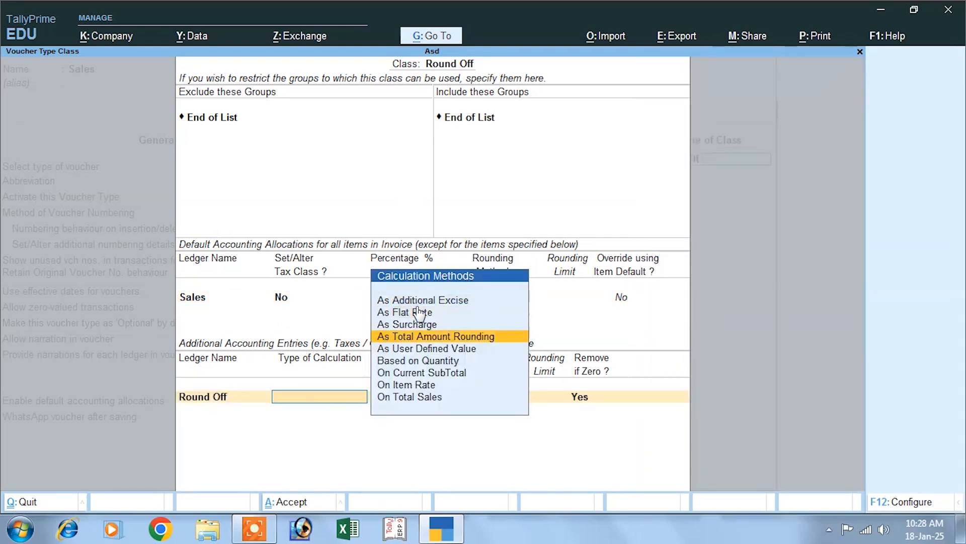
key(Return)
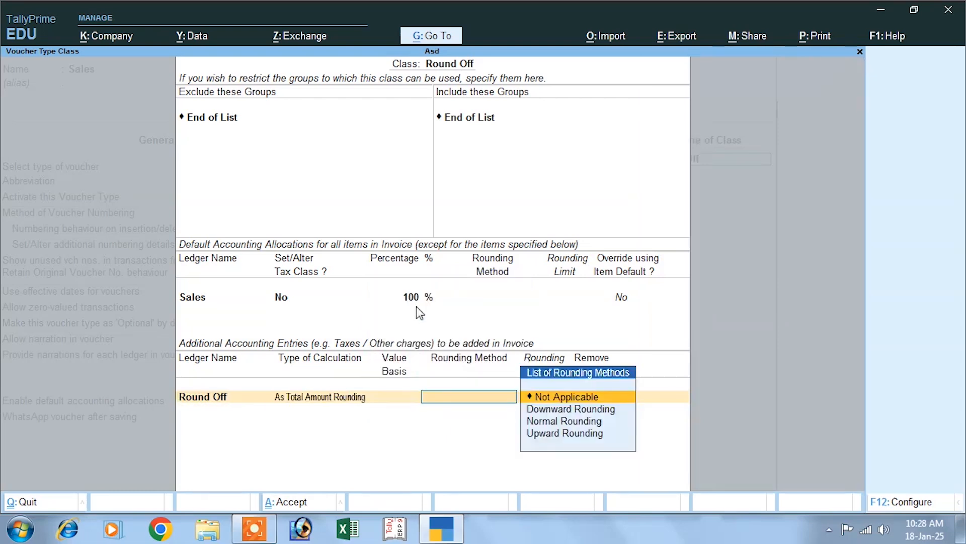
key(Down)
key(Down)
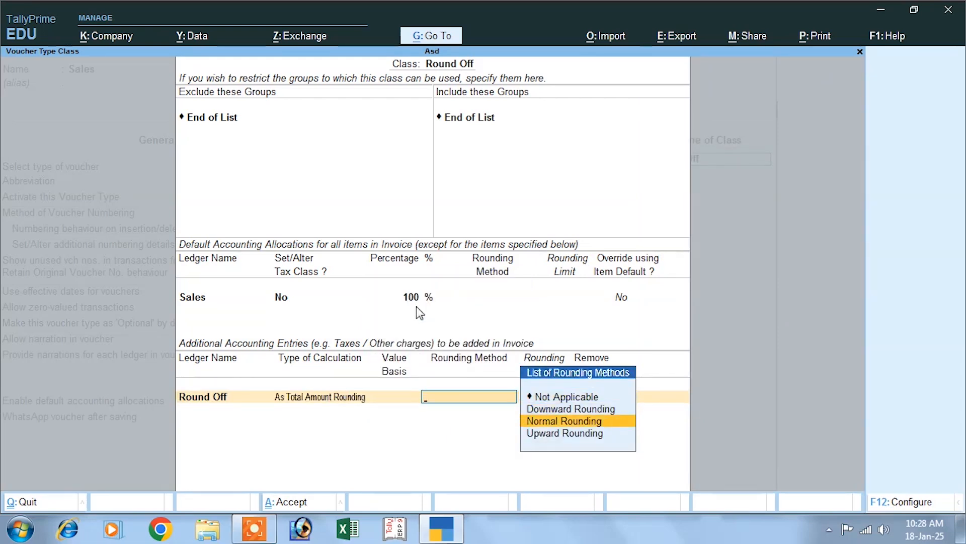
key(Return)
text(1)
key(Return)
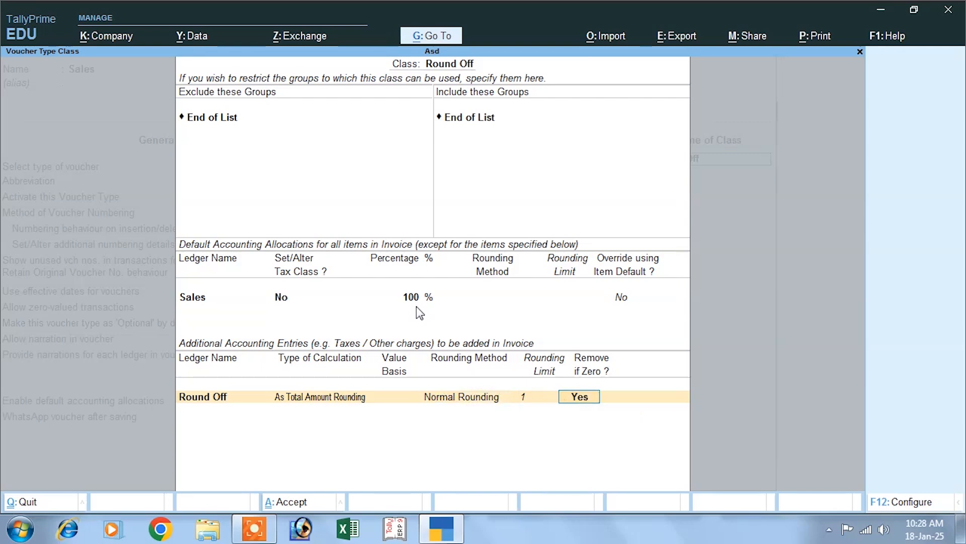
Step: Keep Remove if Zero at Yes, save the Sales voucher type with its class and leave master alteration
key(Return)
key(Return)
key(ctrl+a)
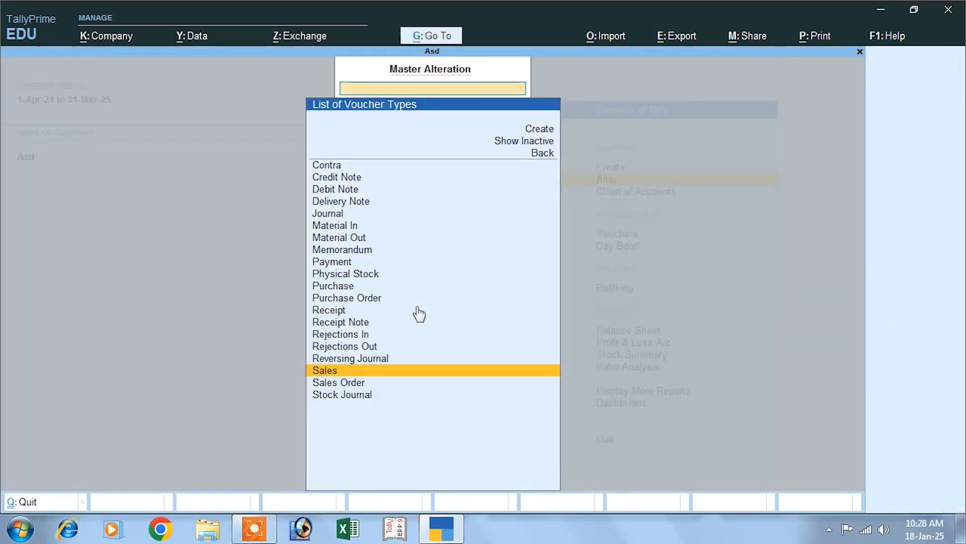
key(Escape)
key(Escape)
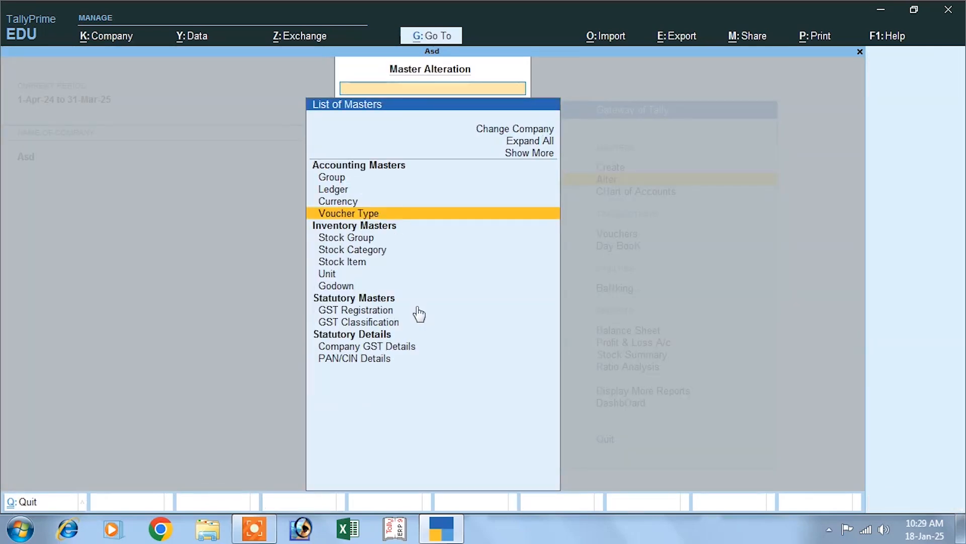
Step: Start a new Purchase voucher using the Round Off voucher class
click(601, 235)
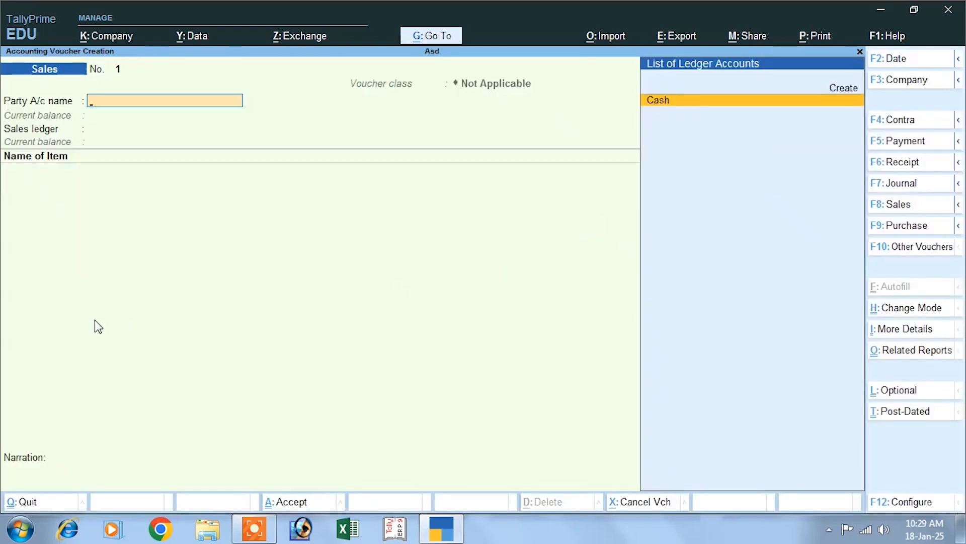
click(896, 227)
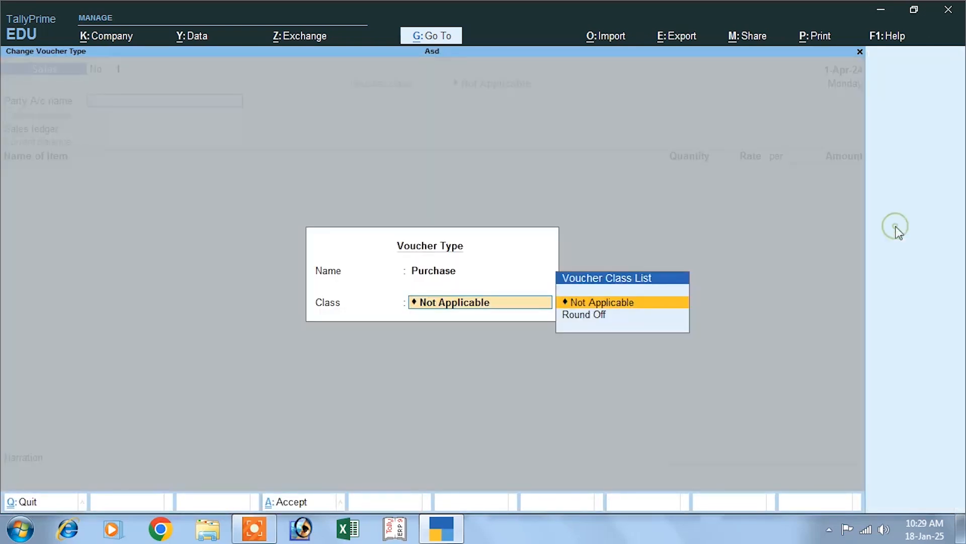
click(567, 321)
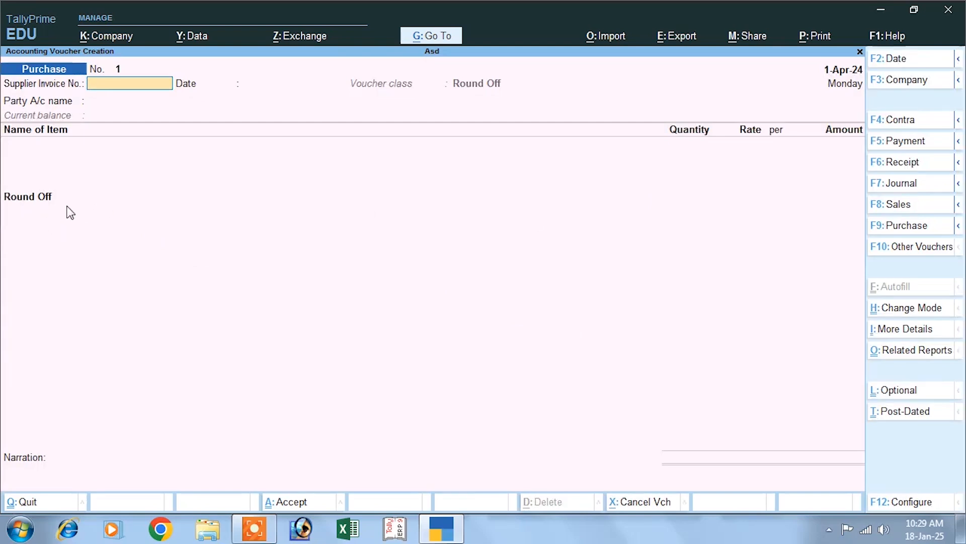
Step: Enter supplier invoice number 01 dated 1-Apr-24 and choose Cash as the party account
text(01)
key(Return)
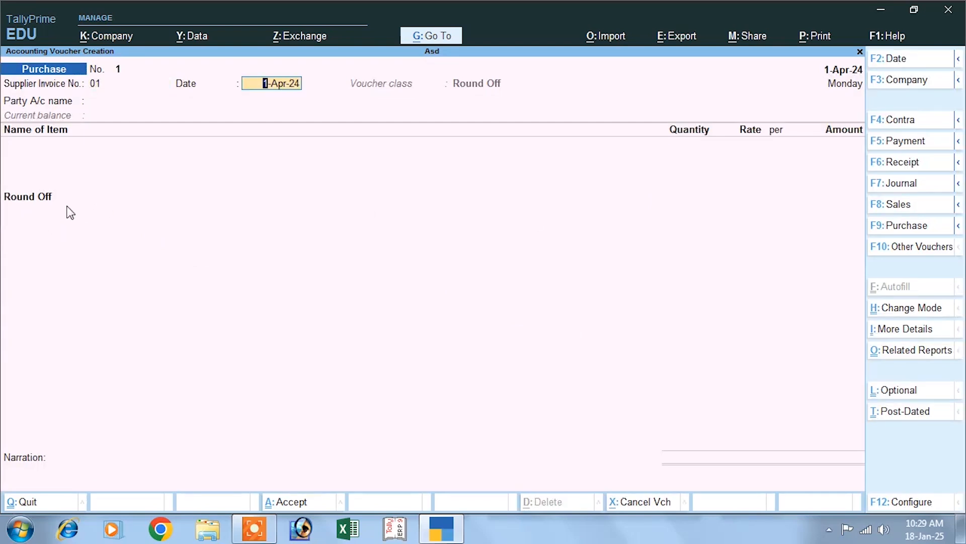
key(Return)
key(Return)
key(Return)
key(Return)
key(Return)
key(Return)
key(Return)
key(Return)
key(Return)
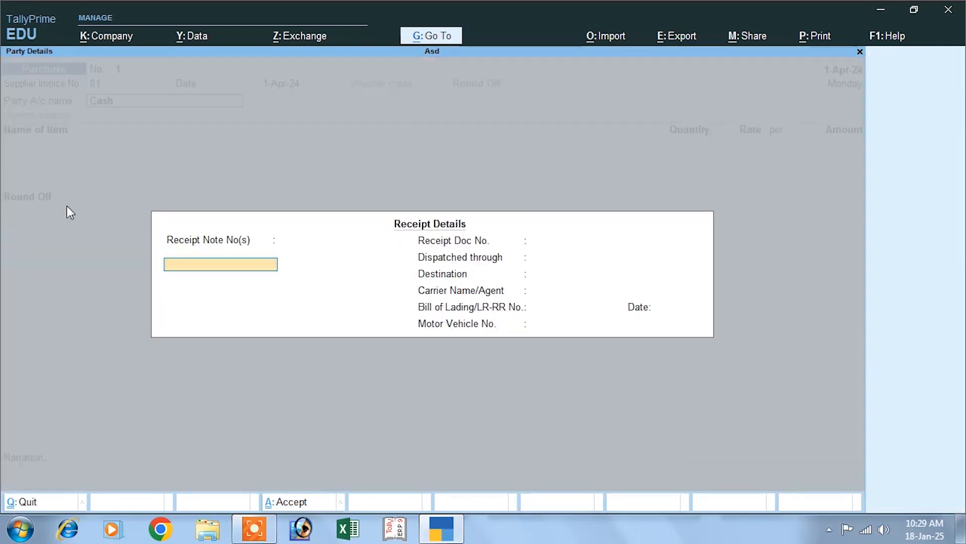
Step: Leave the receipt details blank and accept the default party details for Cash
key(Return)
key(Return)
key(Return)
key(Return)
key(Return)
key(Return)
key(Return)
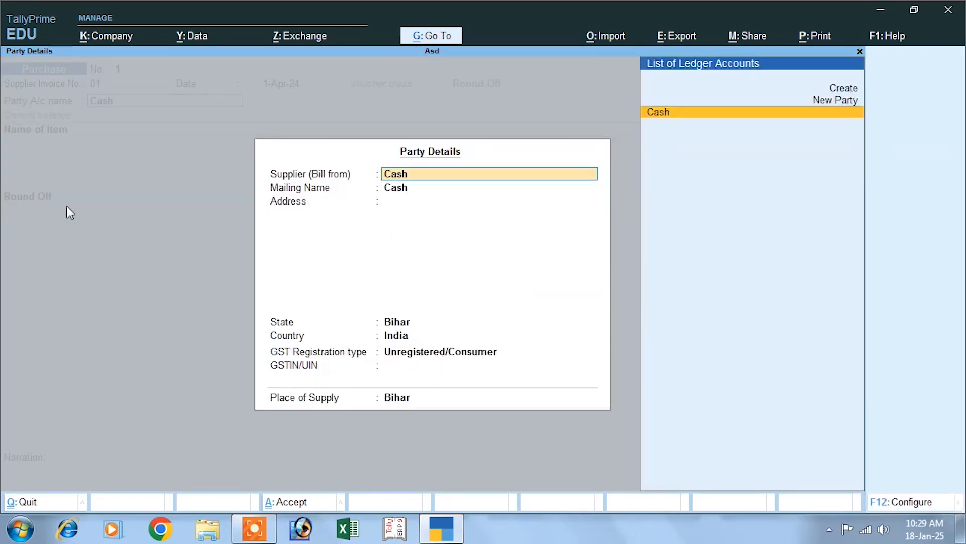
key(Return)
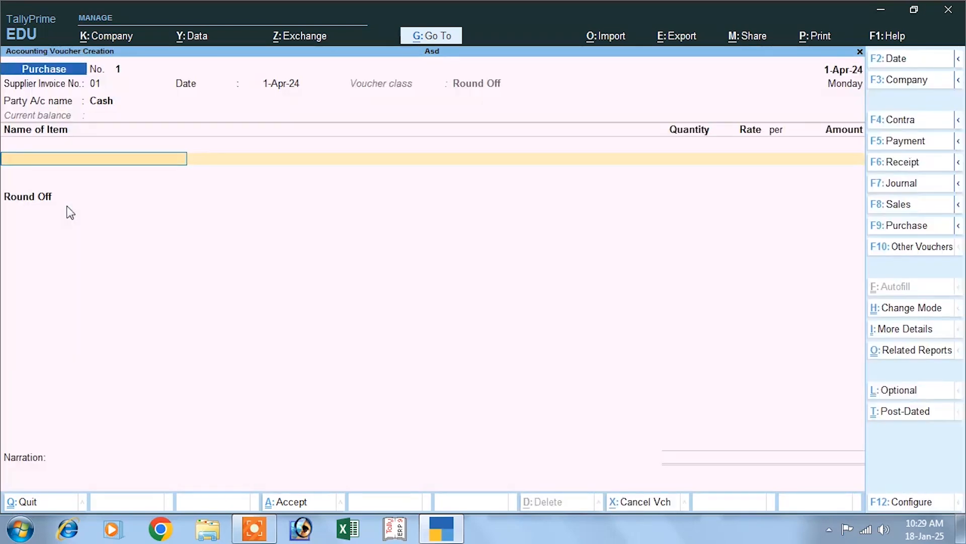
Step: Add the stock item Lux to the purchase voucher with quantity 199 pcs at a rate of 23.21 per pcs
key(Down)
key(Return)
text(199)
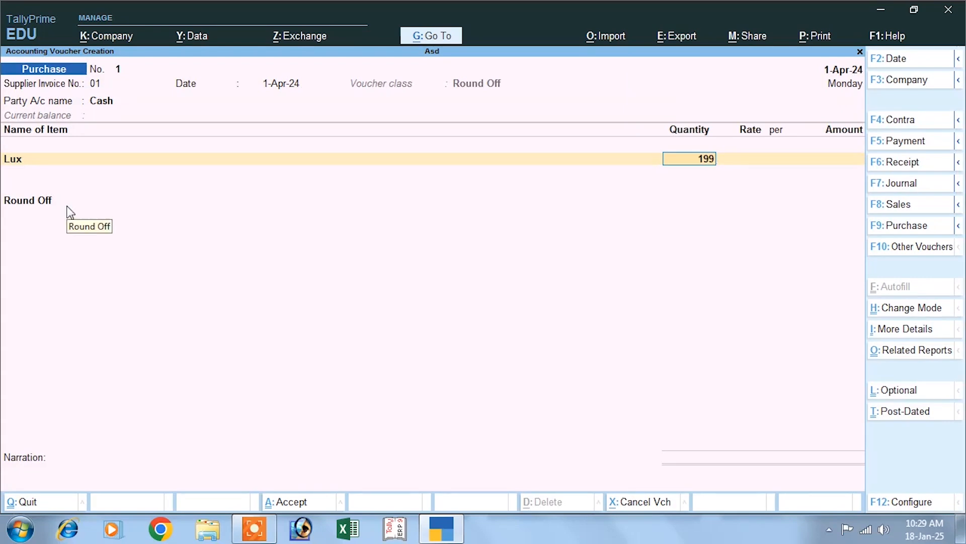
key(Return)
text(23.21)
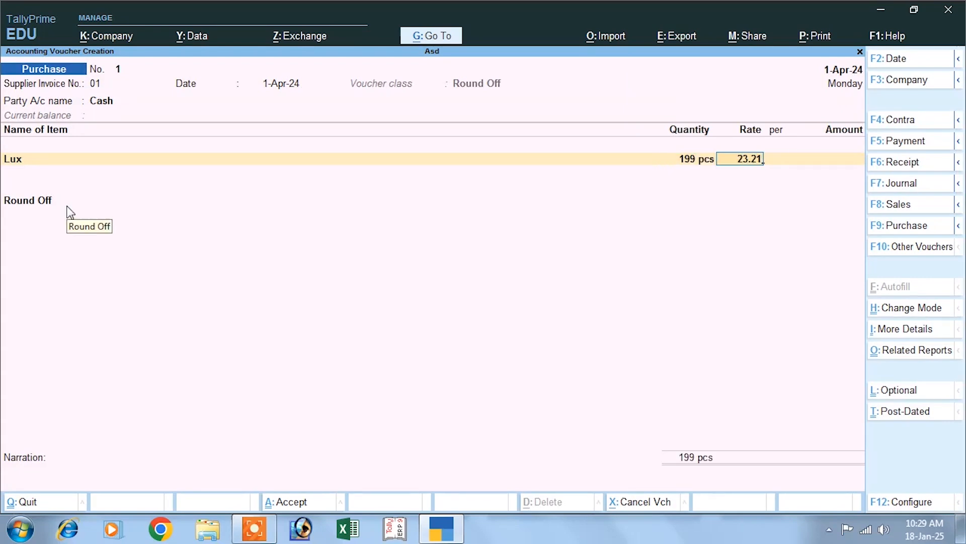
key(Return)
key(Return)
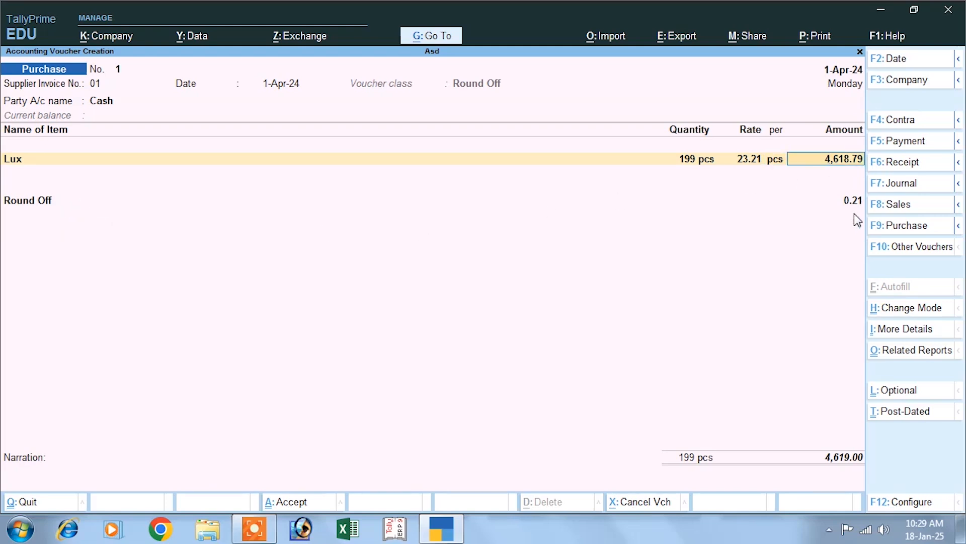
key(Return)
key(Return)
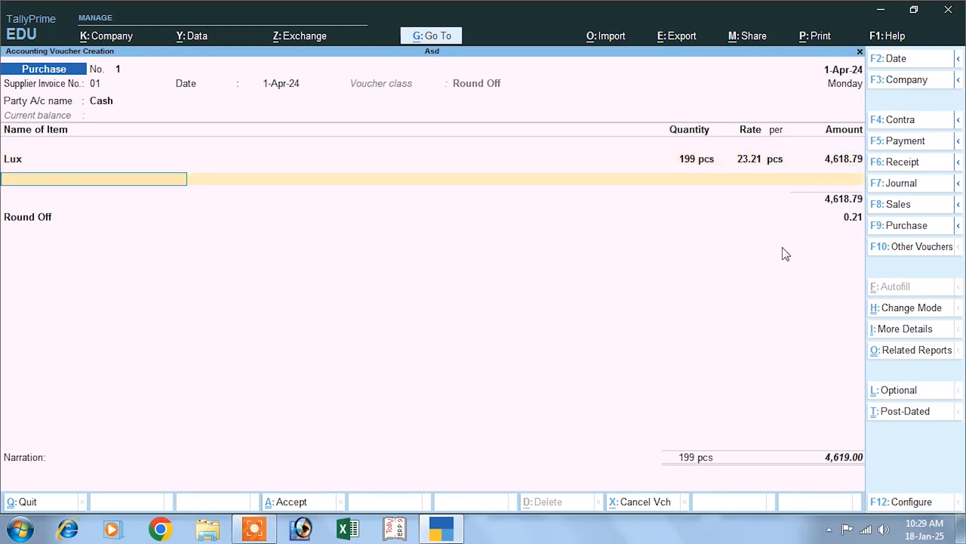
Step: End the purchase item list, leave the narration blank and save the Purchase voucher
key(Return)
key(Return)
key(Return)
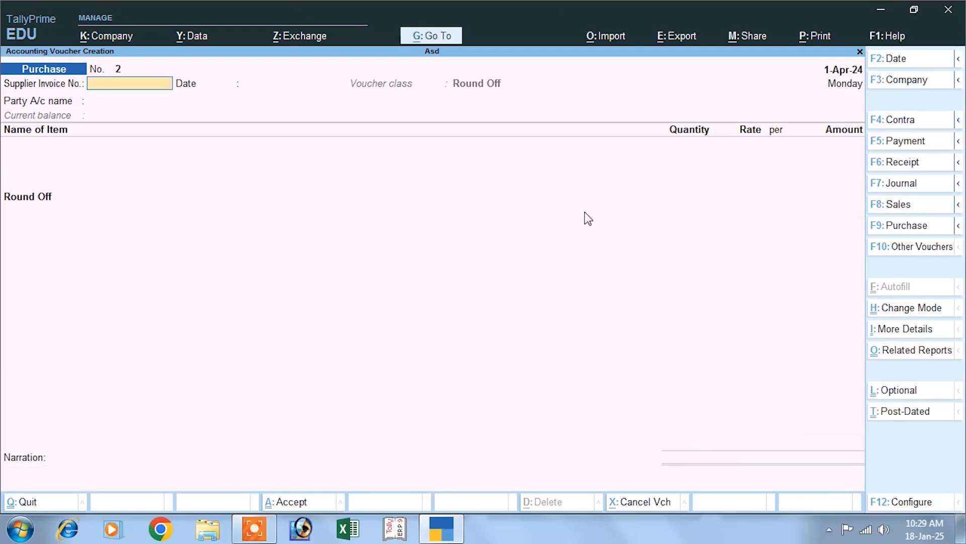
Step: Start a Sales voucher using the Round Off voucher class and choose Cash as the party account
click(880, 204)
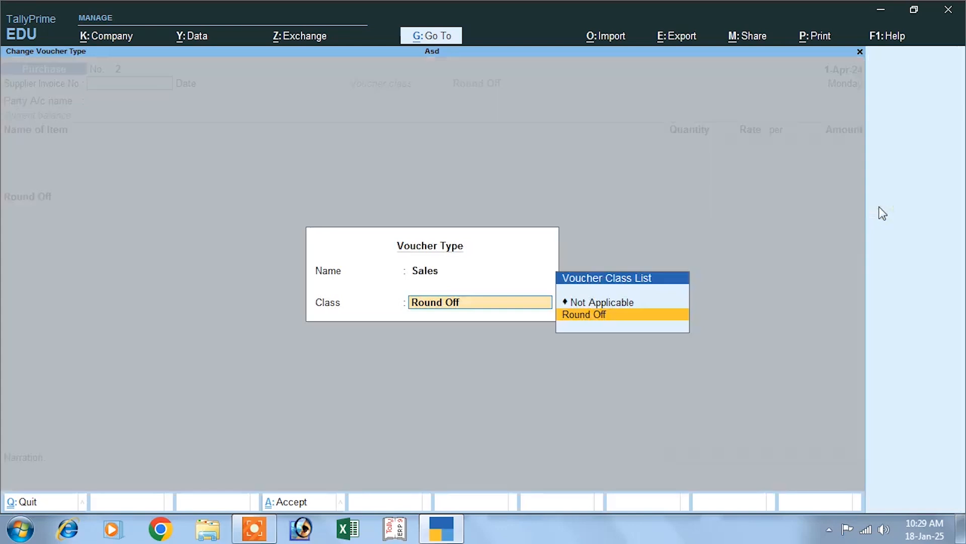
click(584, 321)
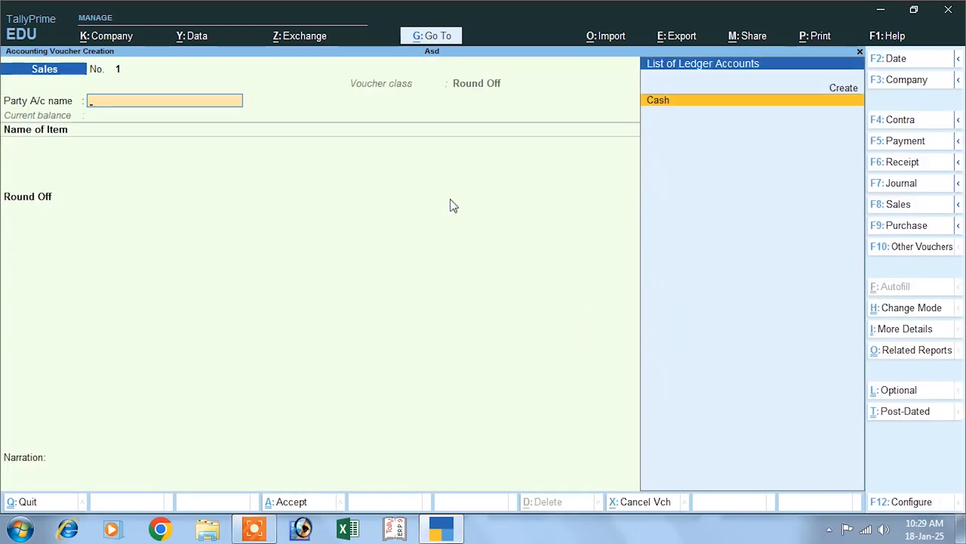
click(683, 103)
Step: Leave the dispatch details blank and accept the default party details for the Cash sale
key(Return)
key(Return)
key(Return)
key(Return)
key(Return)
key(Return)
key(Return)
key(Return)
key(Return)
key(Return)
key(Return)
key(Return)
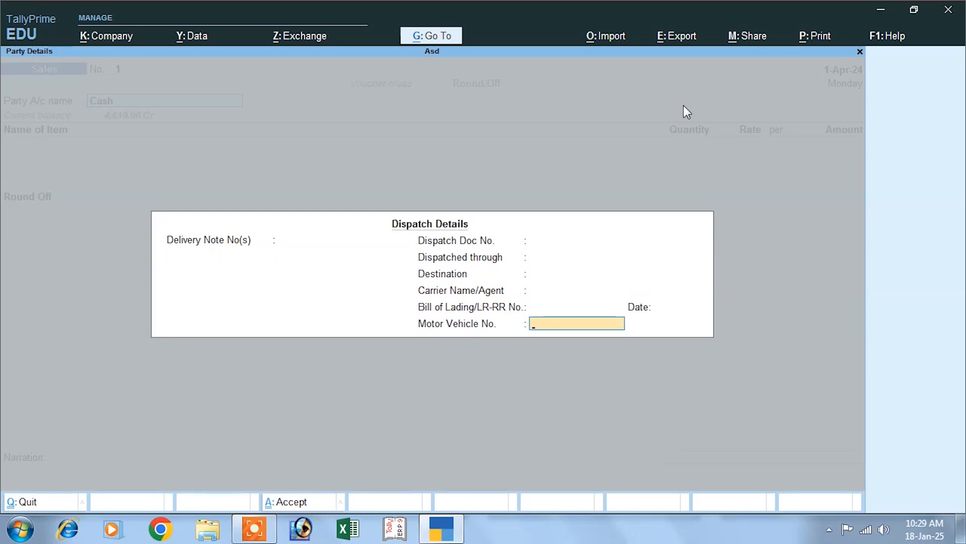
key(Return)
key(Return)
key(Return)
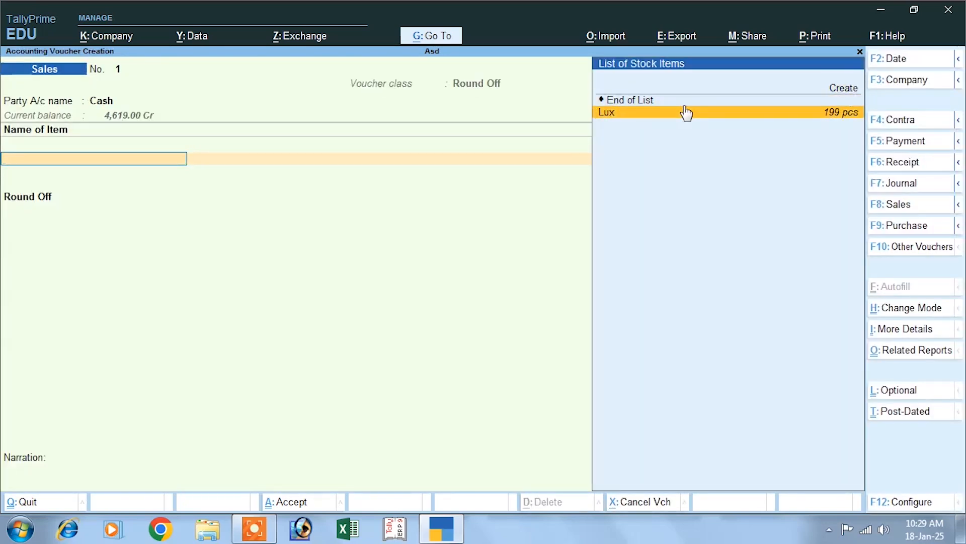
Step: Add the stock item Lux to the sales voucher with quantity 199 pcs at a rate of 26.21 per pcs
click(685, 108)
text(199)
key(Return)
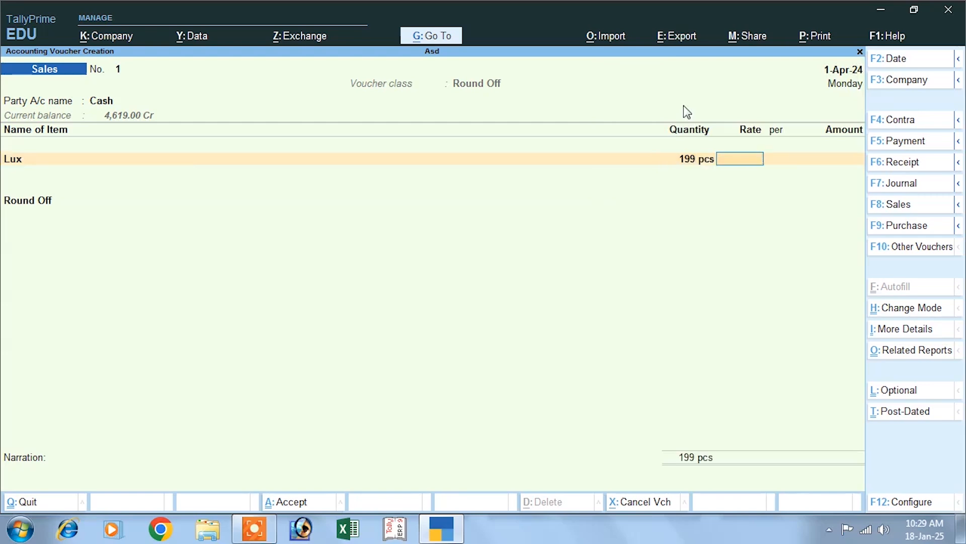
text(26.21)
key(Return)
key(Return)
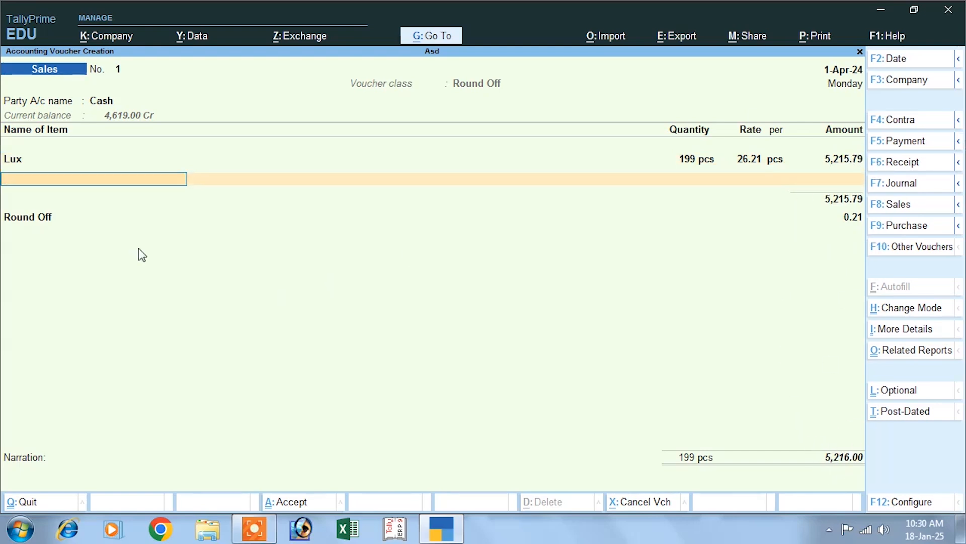
Step: End the sales item list, leave the narration blank and save the Sales voucher
key(Return)
key(Return)
key(Return)
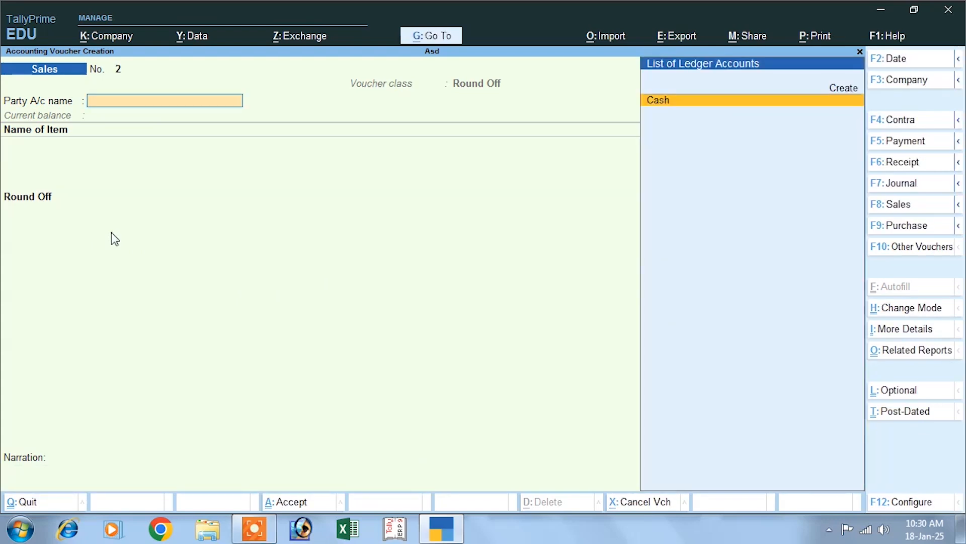